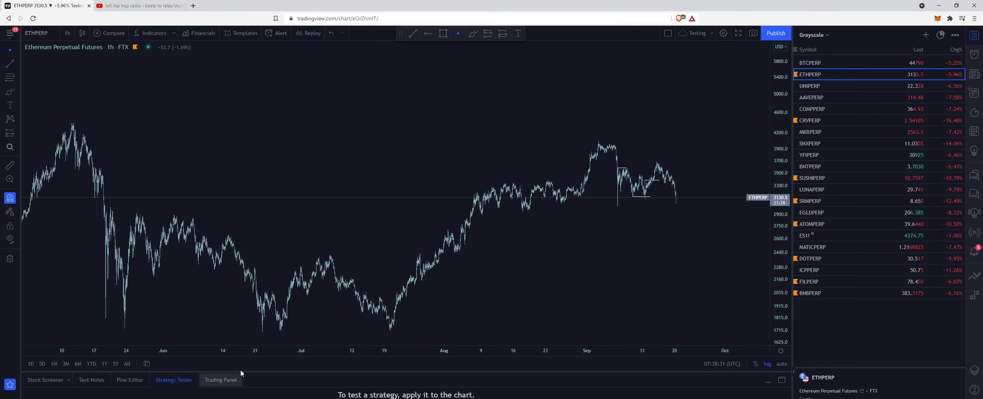
- Load the BTCPERP chart from the Grayscale watchlist and fit the view to the August and September price action
click(816, 62)
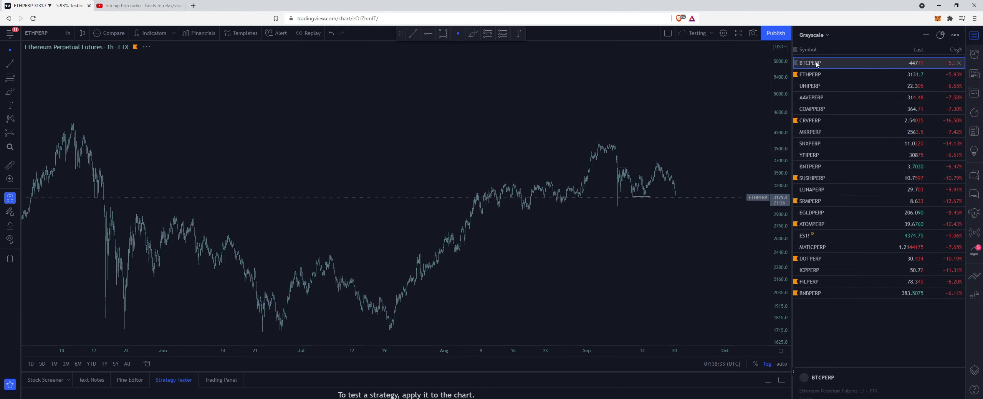
drag(782, 126, 742, 271)
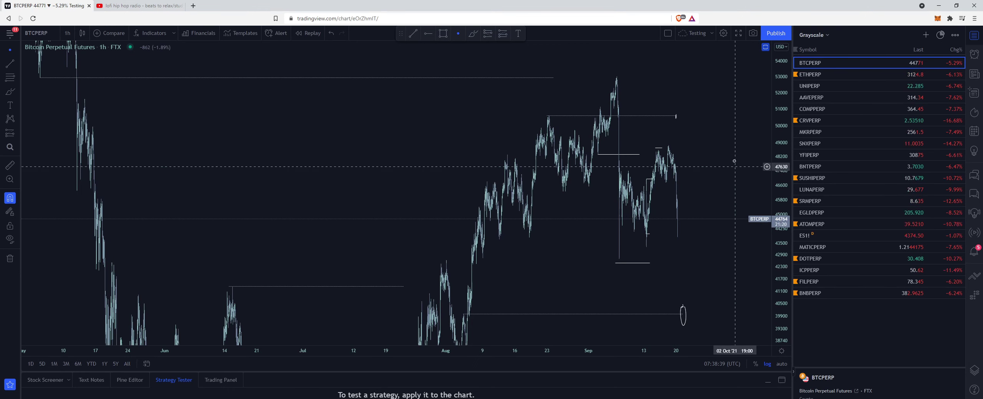
drag(779, 115, 764, 192)
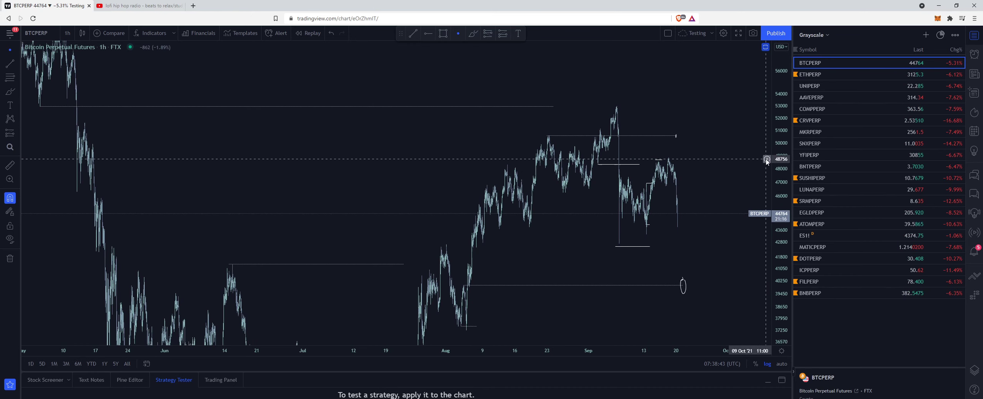
drag(777, 160, 776, 196)
scroll(717, 224, up, 9)
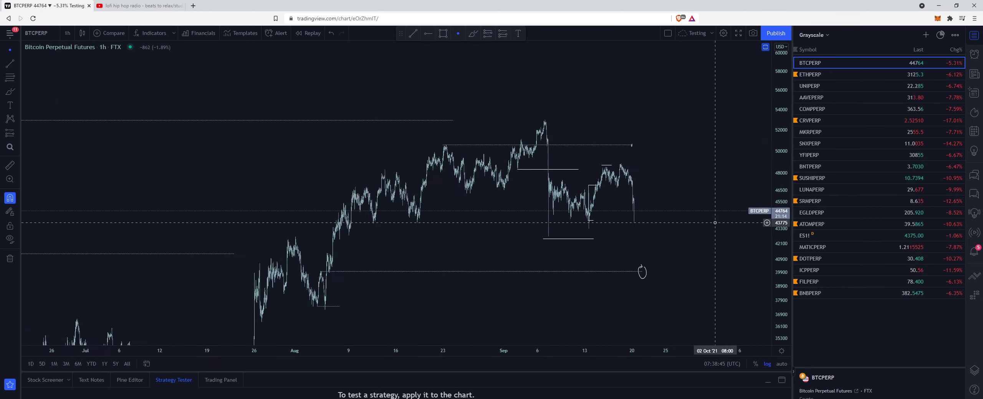
scroll(681, 242, down, 7)
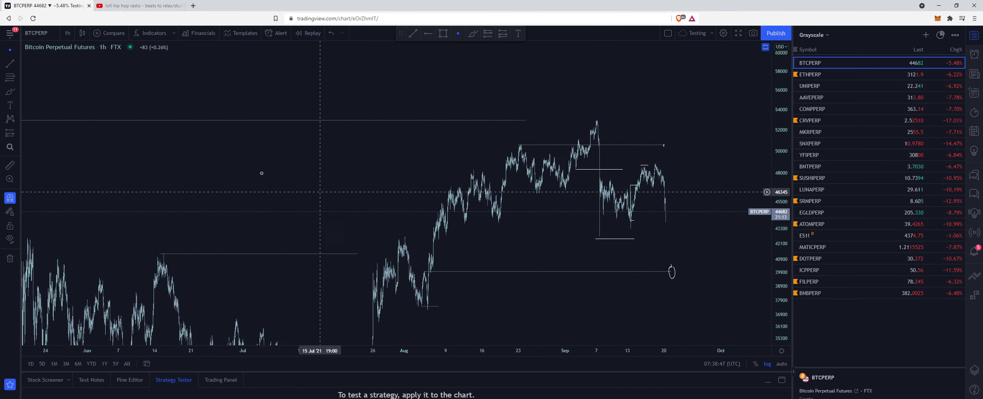
- Switch the Bitcoin chart to the 4-hour interval and hide the watchlist to widen the chart
click(66, 33)
click(80, 192)
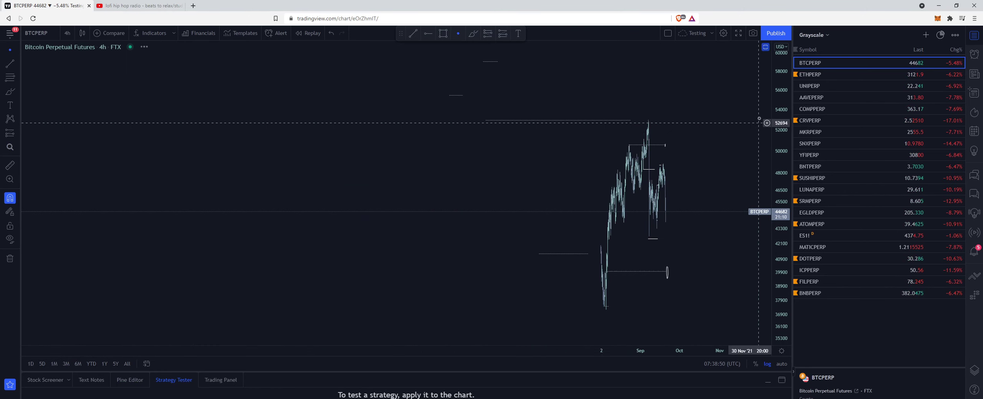
scroll(737, 266, up, 5)
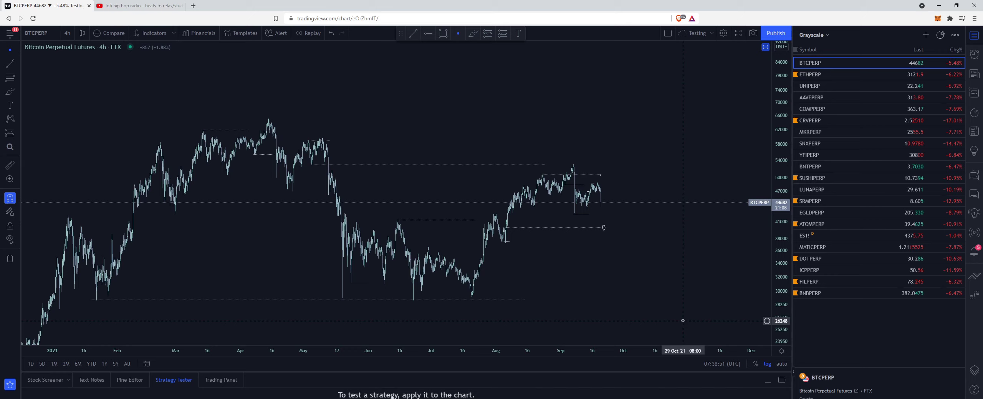
click(974, 35)
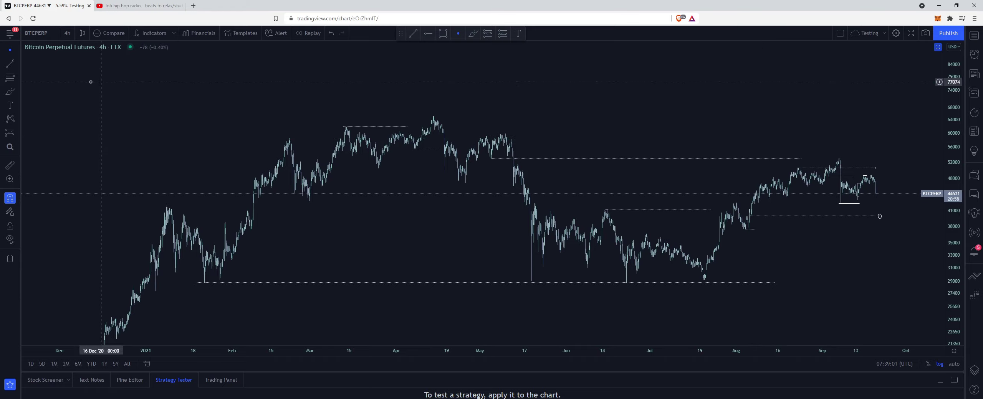
- Sketch a freehand zigzag price pattern with arrowheads above the early 2021 prices, circling the first pullback low
click(10, 91)
mouse_move(129, 136)
mouse_down()
mouse_move(159, 89)
mouse_move(172, 122)
mouse_up()
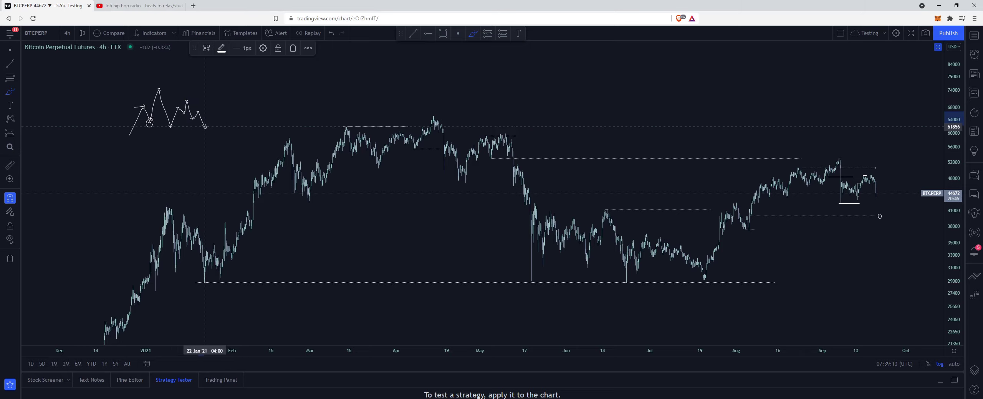
drag(204, 126, 206, 127)
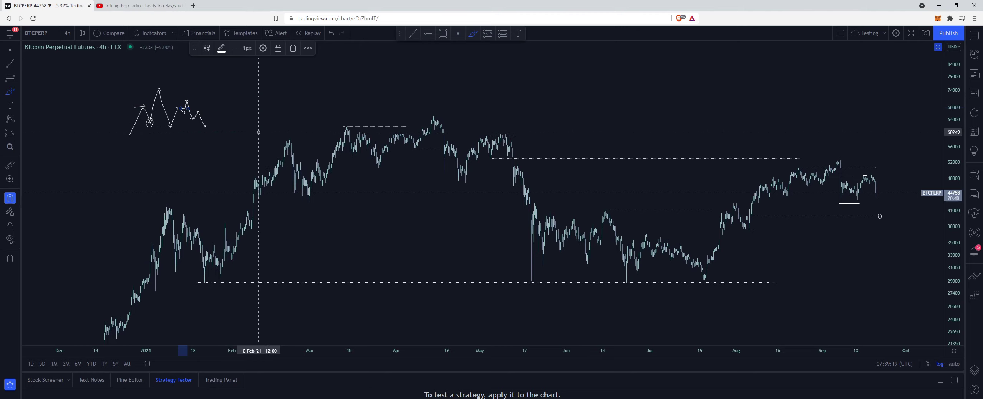
click(10, 50)
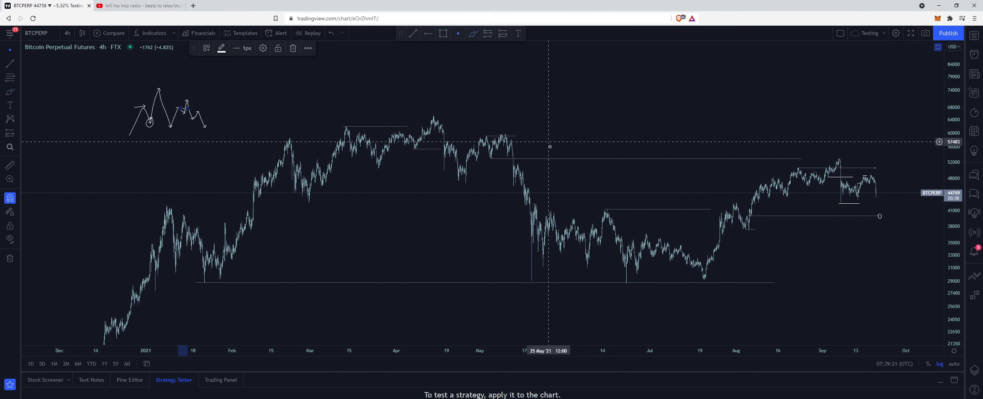
- Examine the May 2021 range before the sell-off and its low line extending to the September high
scroll(550, 147, up, 2)
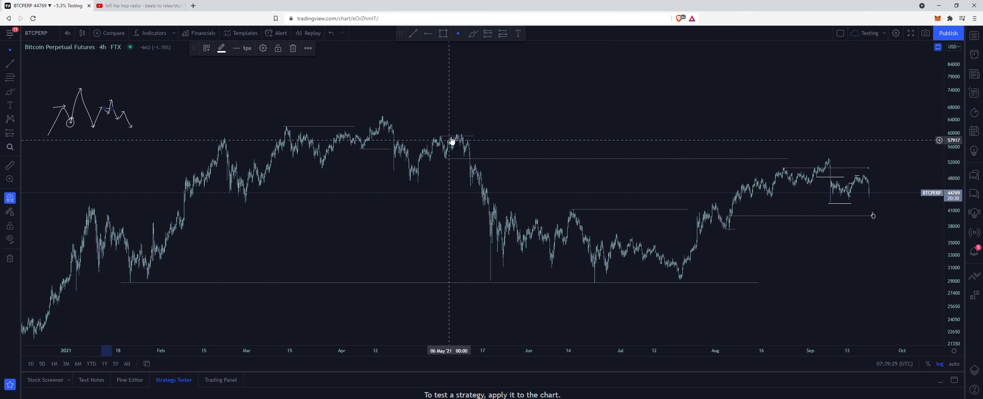
scroll(456, 136, up, 1)
scroll(455, 137, up, 2)
drag(451, 129, 531, 137)
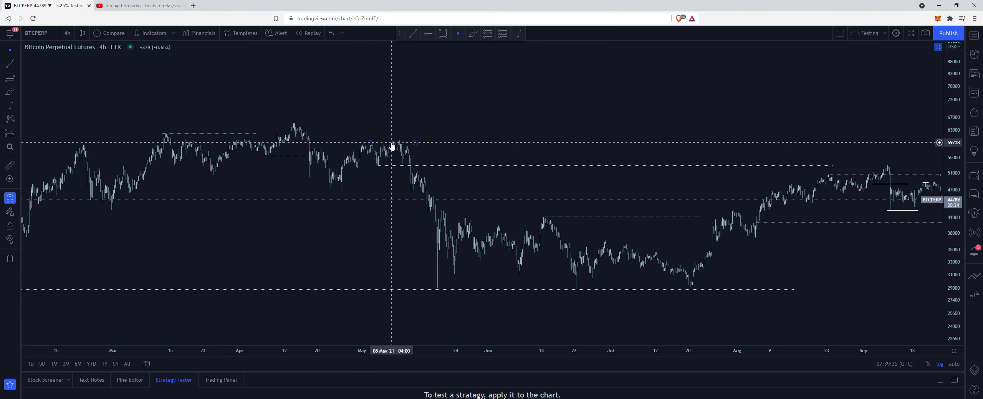
scroll(410, 165, down, 3)
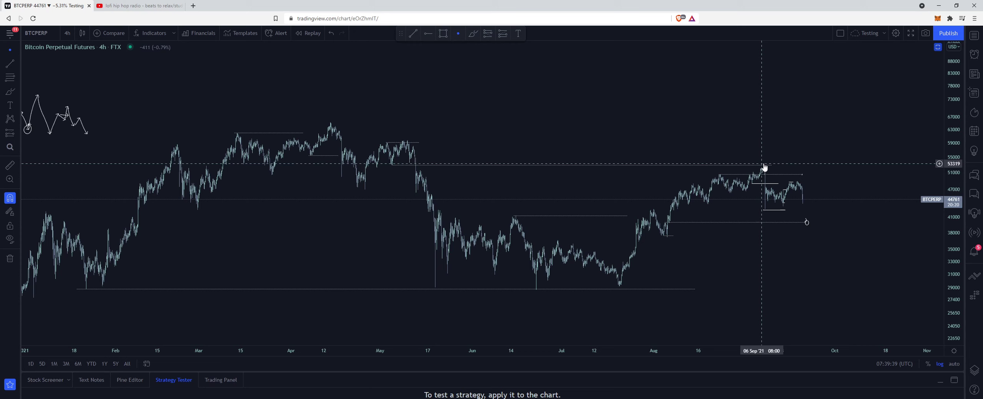
scroll(864, 173, up, 5)
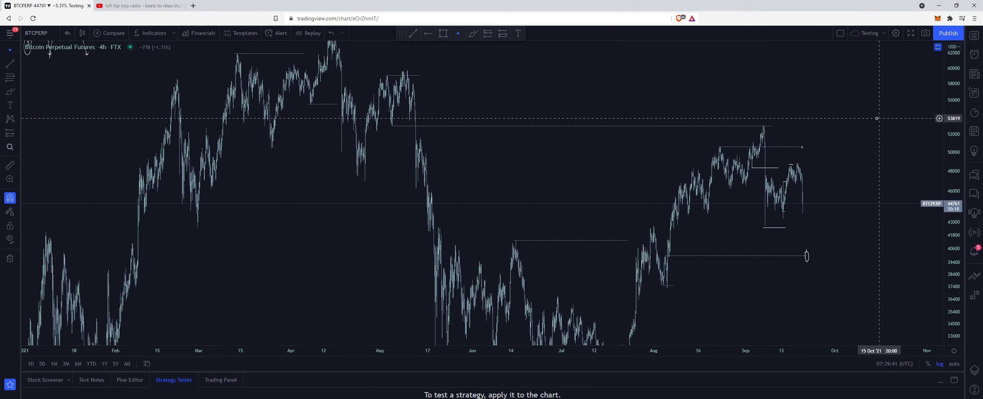
drag(838, 133, 830, 133)
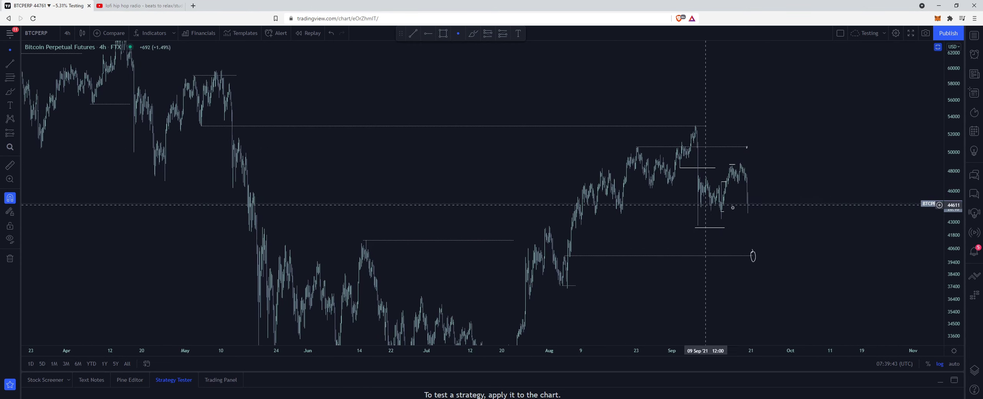
scroll(661, 199, down, 3)
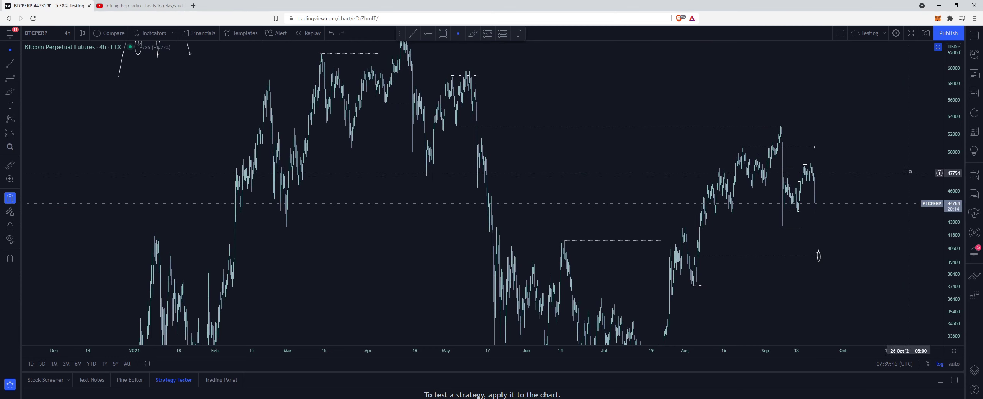
- Review the full 2021 Bitcoin structure, from the spring highs and long support line to the August recovery
drag(952, 166, 938, 235)
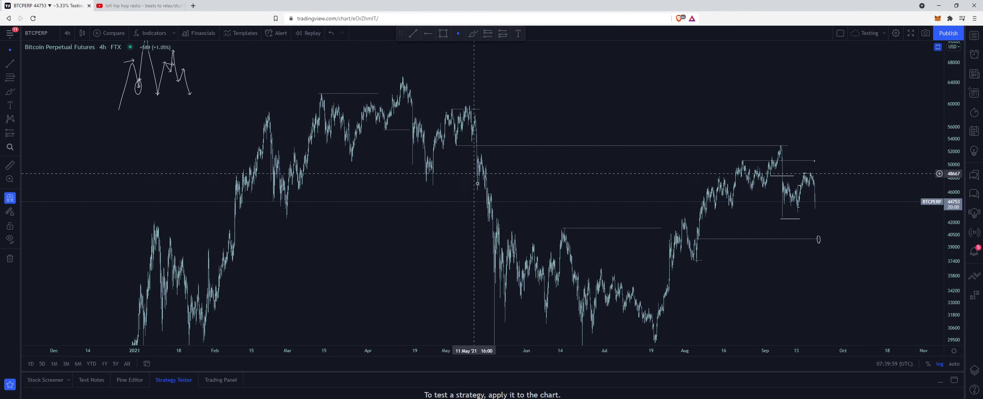
drag(483, 238, 440, 192)
drag(699, 228, 680, 264)
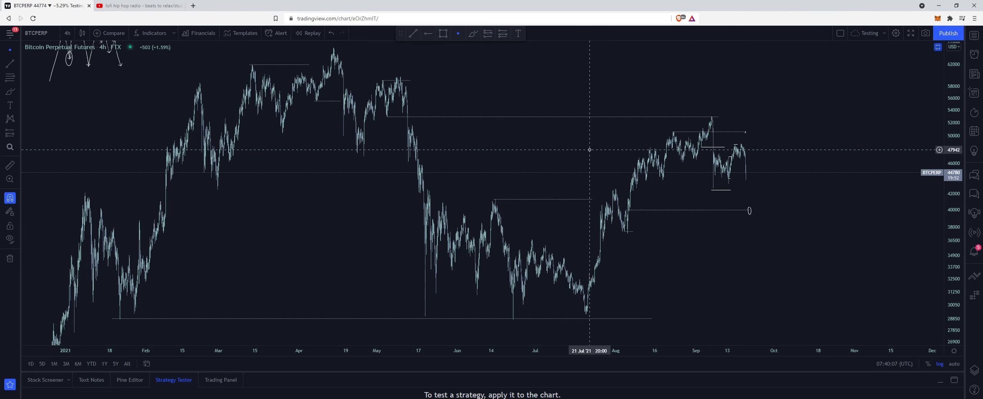
drag(590, 150, 590, 153)
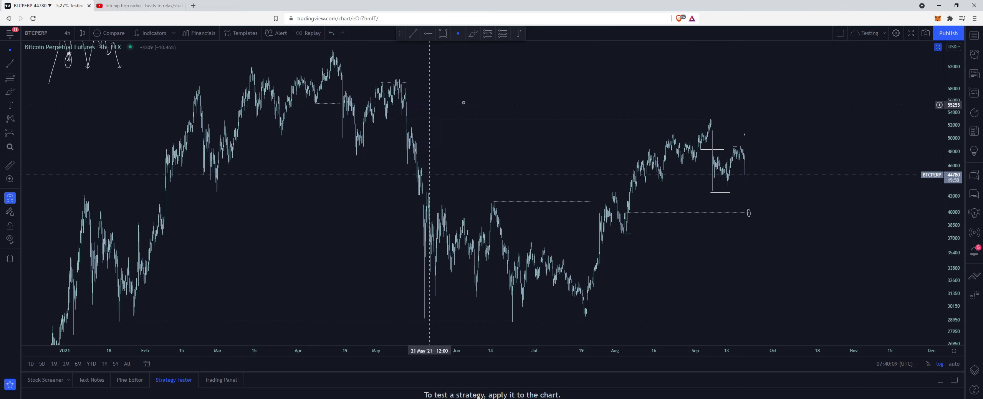
drag(553, 101, 528, 110)
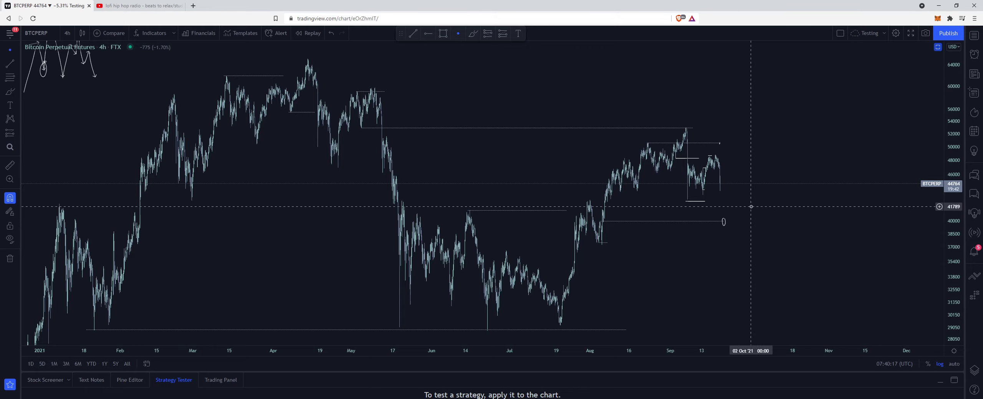
drag(752, 206, 805, 179)
scroll(805, 180, up, 3)
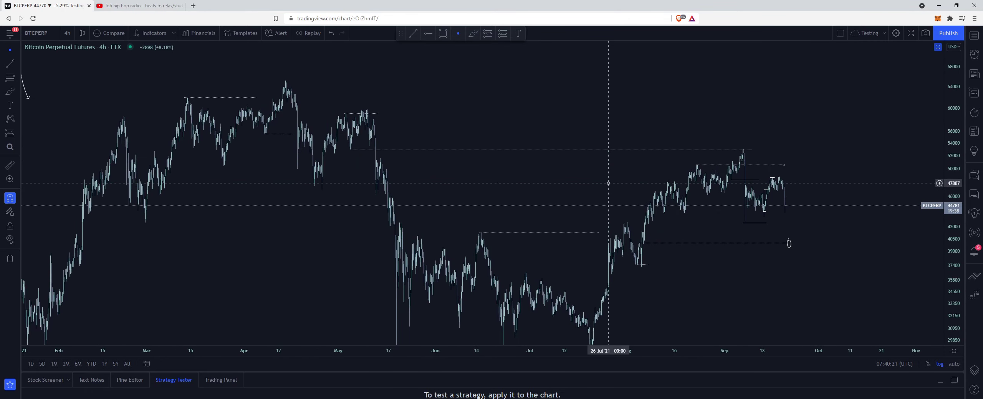
drag(569, 175, 594, 175)
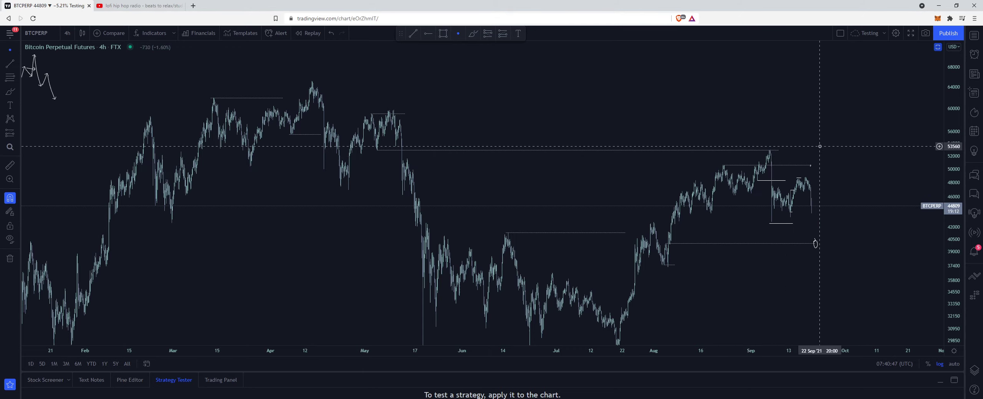
- Examine the September highs and lows against the marked levels and the circled August low line
drag(953, 227, 953, 186)
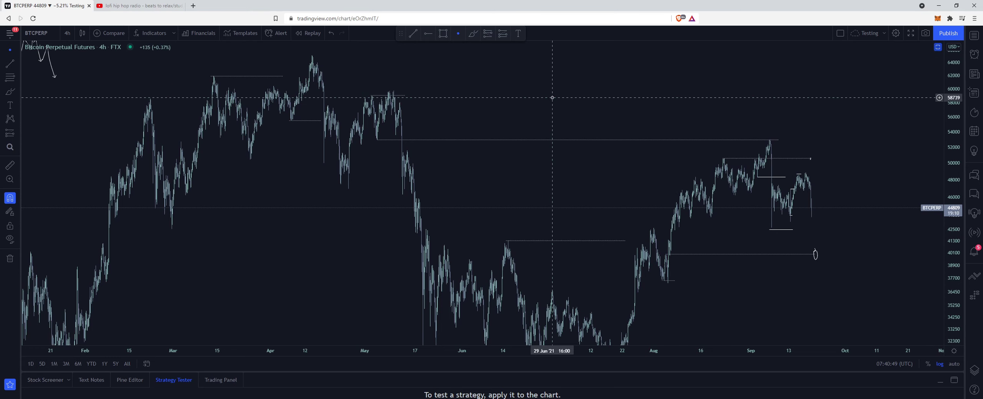
drag(546, 92, 535, 91)
scroll(617, 114, up, 5)
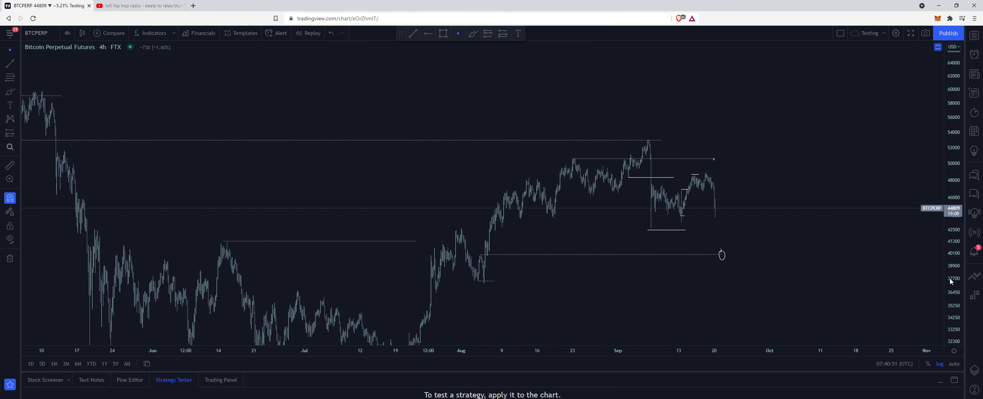
drag(950, 278, 950, 177)
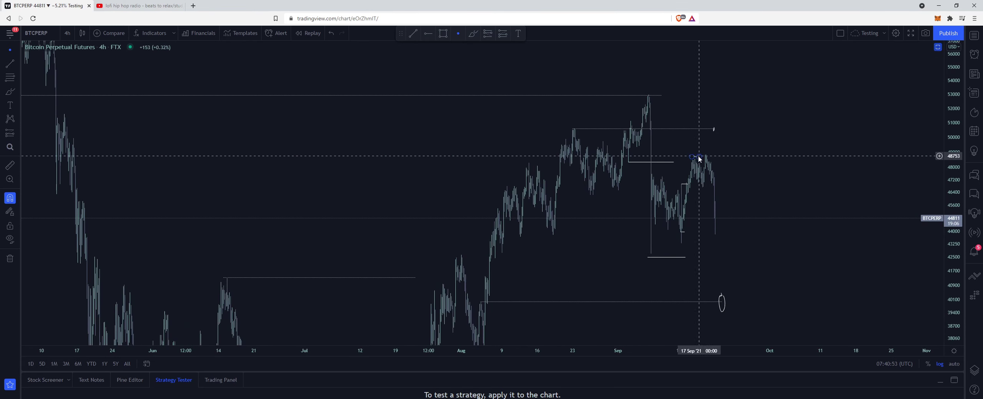
scroll(726, 222, up, 2)
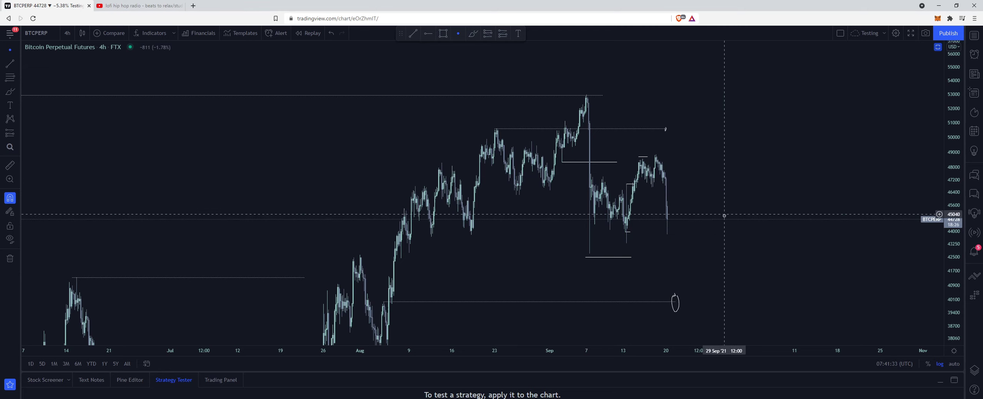
scroll(698, 237, down, 3)
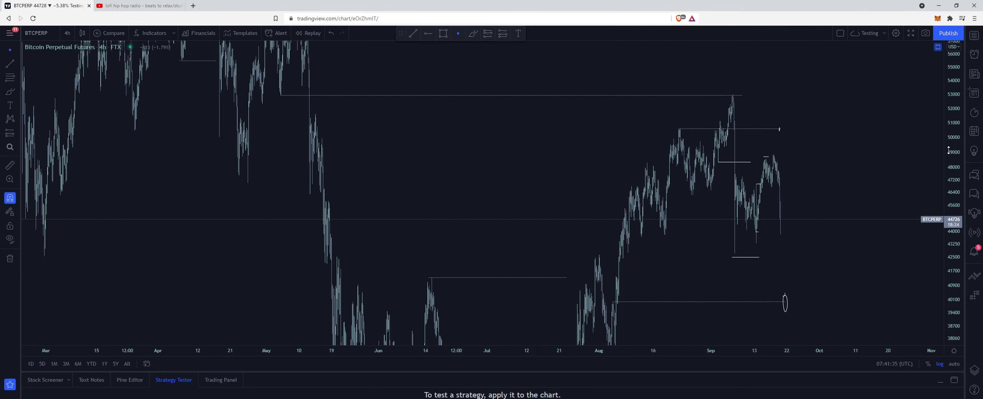
drag(949, 151, 934, 190)
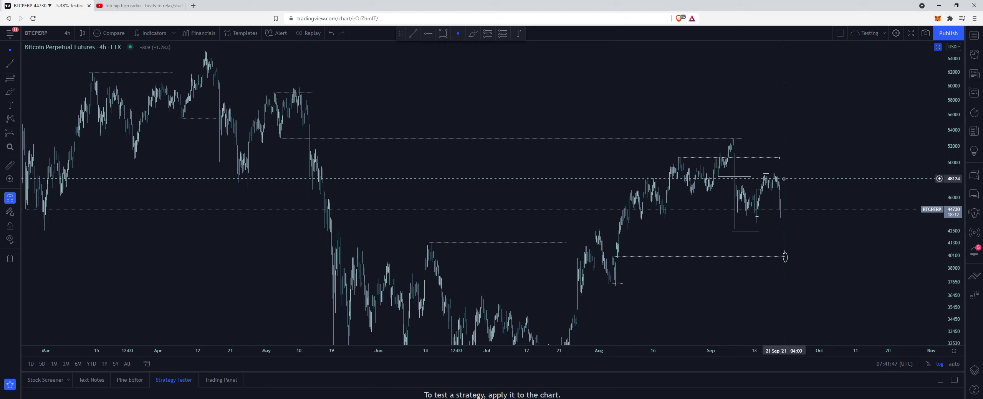
scroll(826, 240, up, 3)
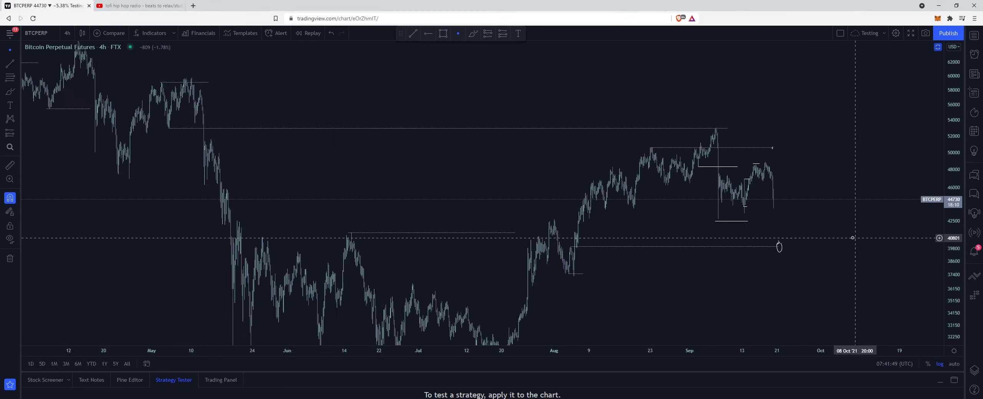
- Switch the Bitcoin chart to the 1-hour interval and frame the mid-September range with the latest drop
drag(963, 286, 957, 208)
scroll(421, 201, up, 5)
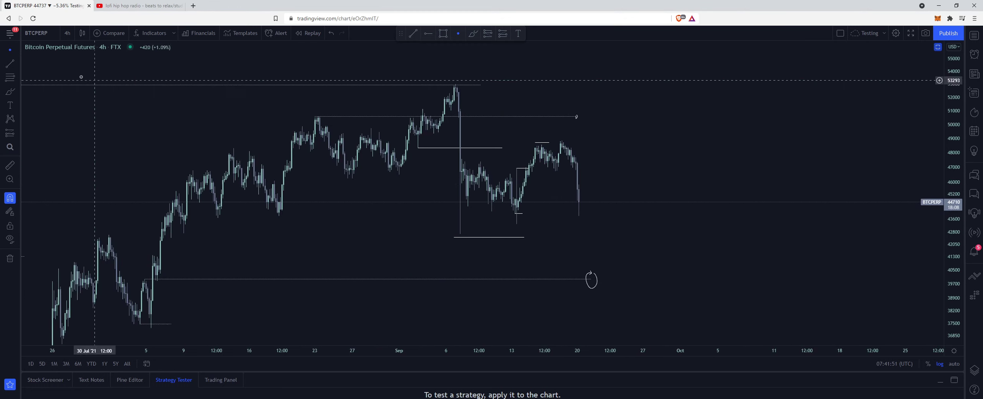
click(67, 33)
click(84, 157)
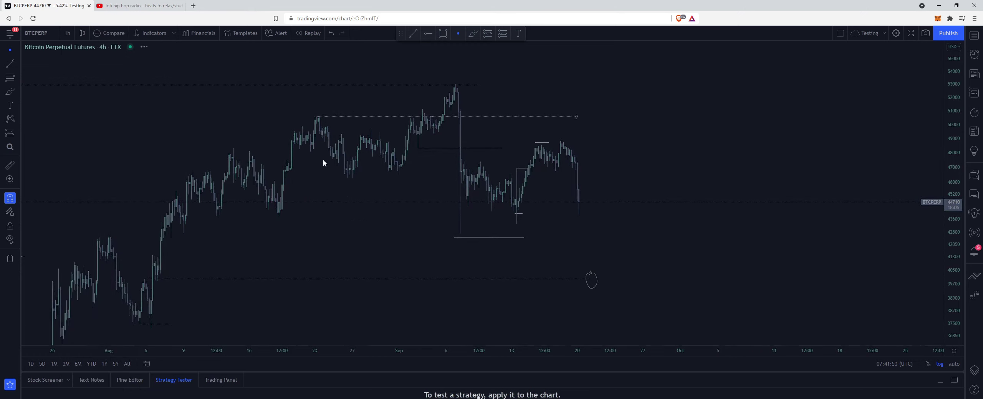
scroll(769, 187, up, 5)
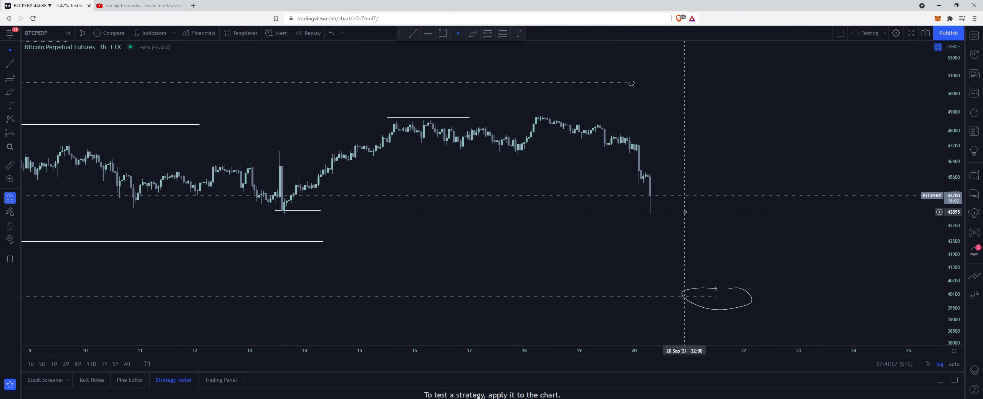
drag(655, 208, 727, 217)
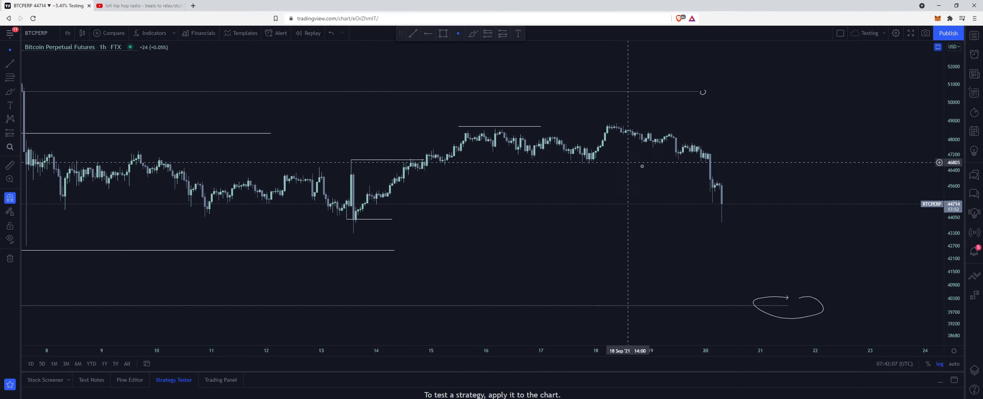
- Switch the Bitcoin chart to the 15-minute interval and examine the September range down to the latest drop
click(66, 38)
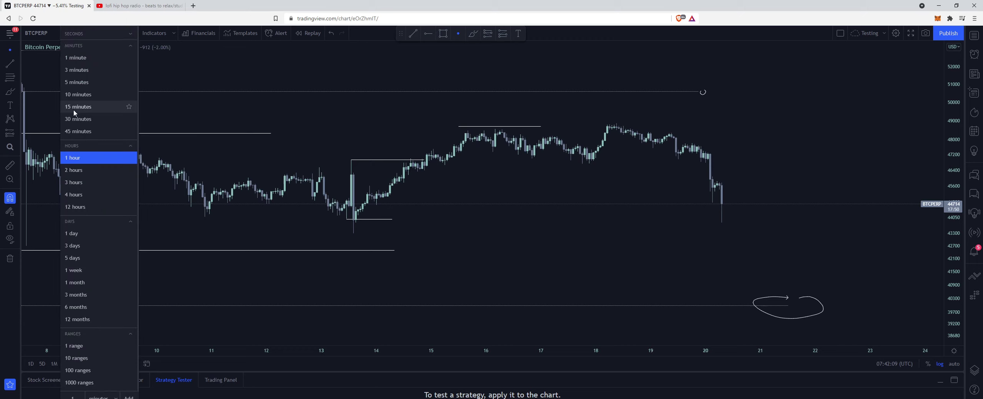
click(75, 112)
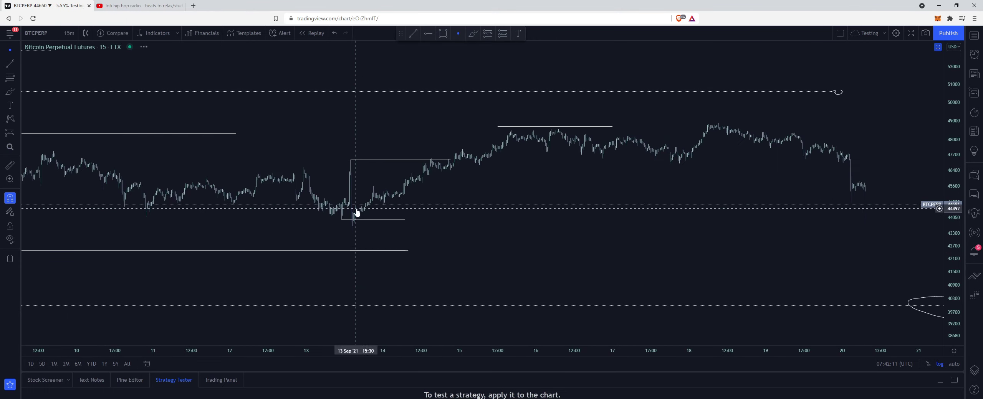
scroll(682, 230, up, 1)
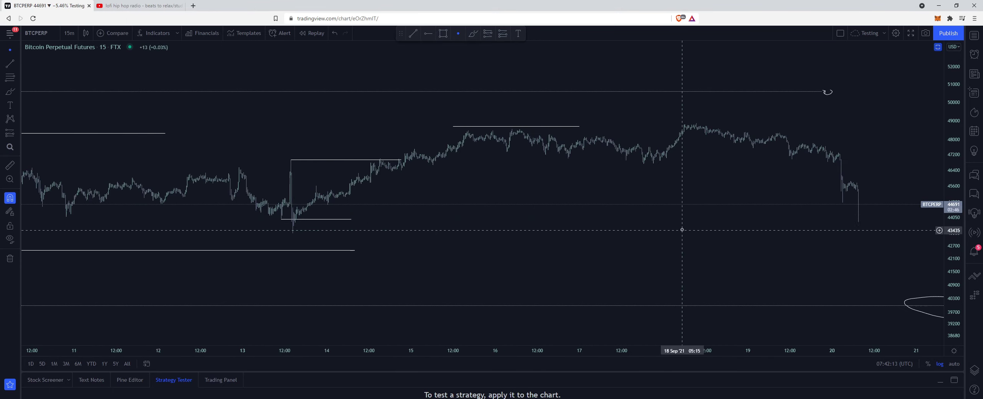
scroll(730, 223, down, 5)
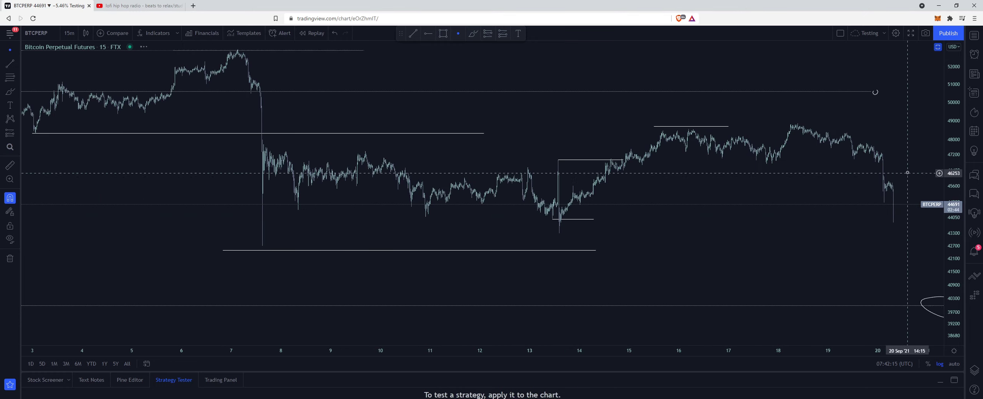
drag(722, 217, 623, 226)
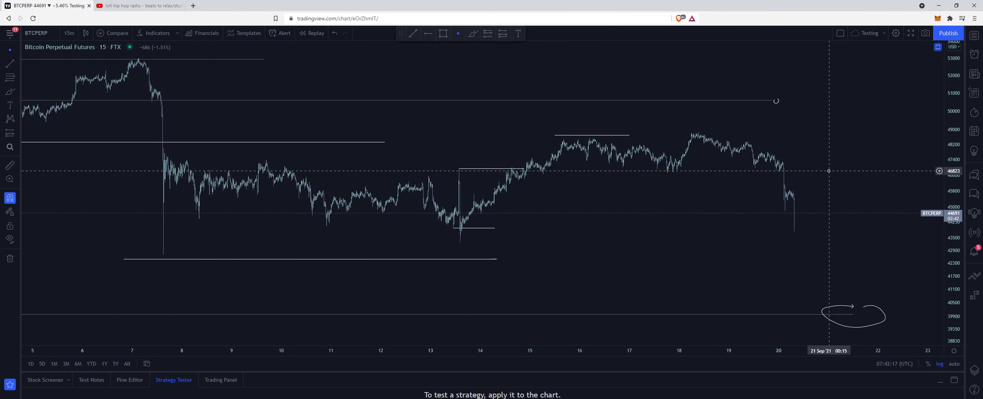
scroll(826, 180, down, 2)
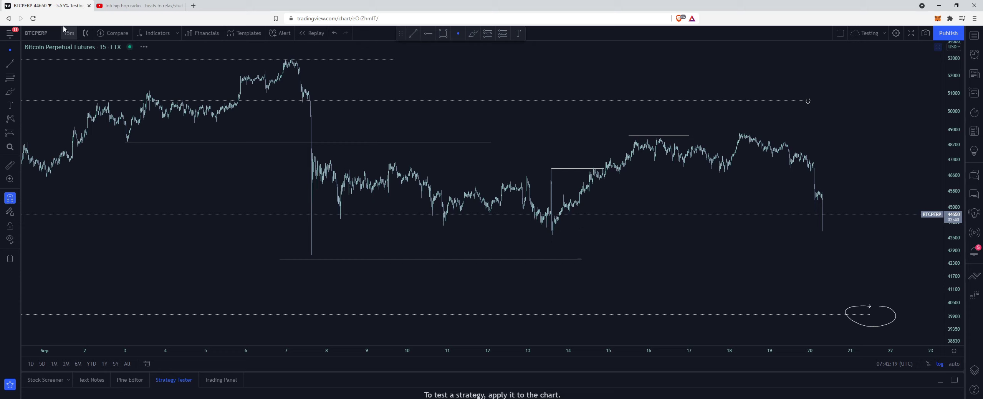
- Switch the Bitcoin chart to the 4-hour interval and frame the August to September price action
click(69, 33)
click(90, 194)
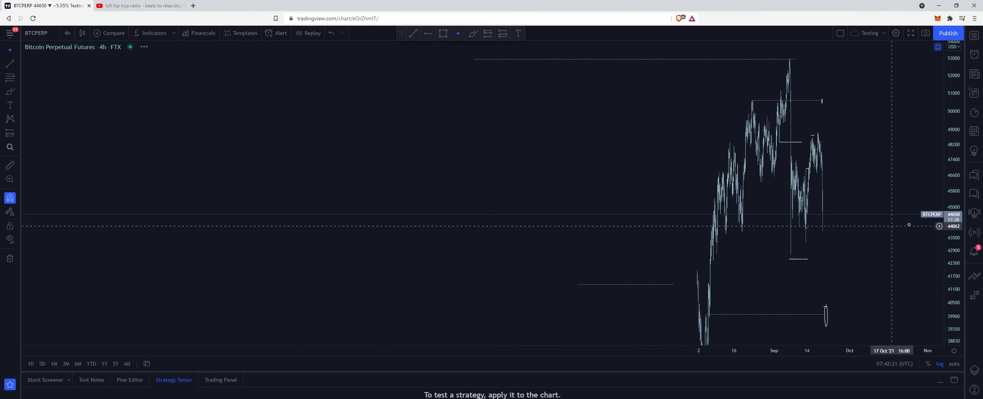
scroll(907, 244, up, 12)
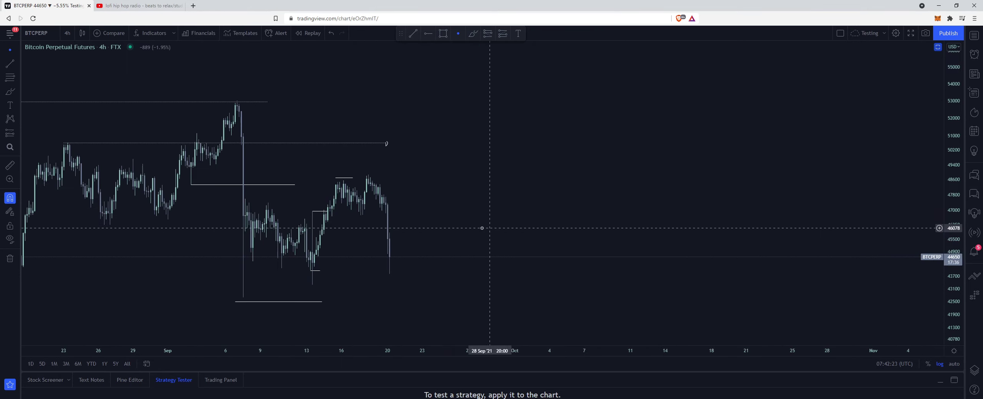
drag(442, 222, 648, 215)
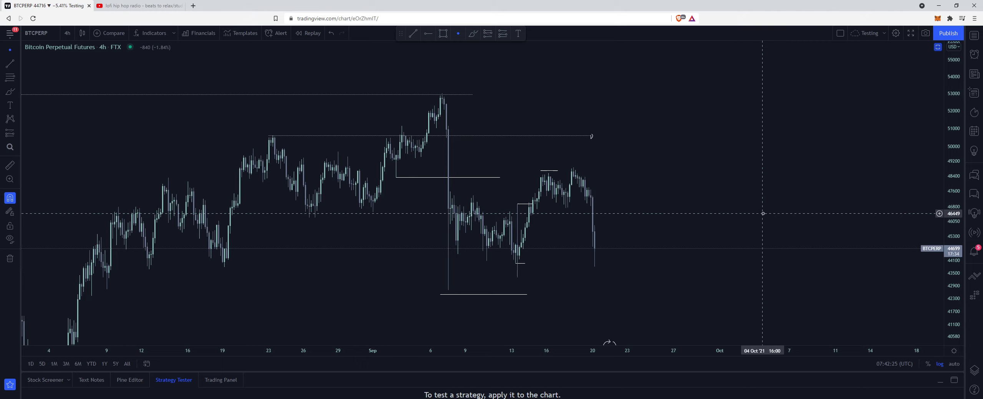
- Open the watchlist, load the ETHPERP chart and frame its price action from August to the latest September drop
click(972, 39)
click(850, 76)
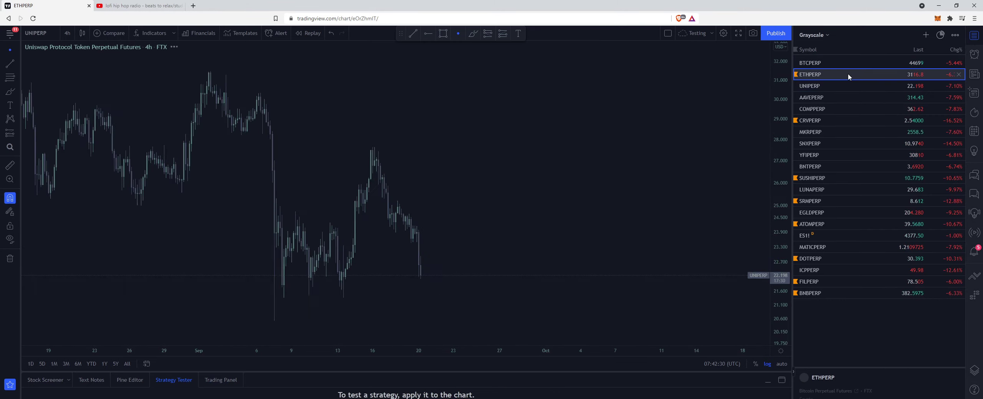
drag(480, 193, 780, 292)
scroll(560, 292, down, 1)
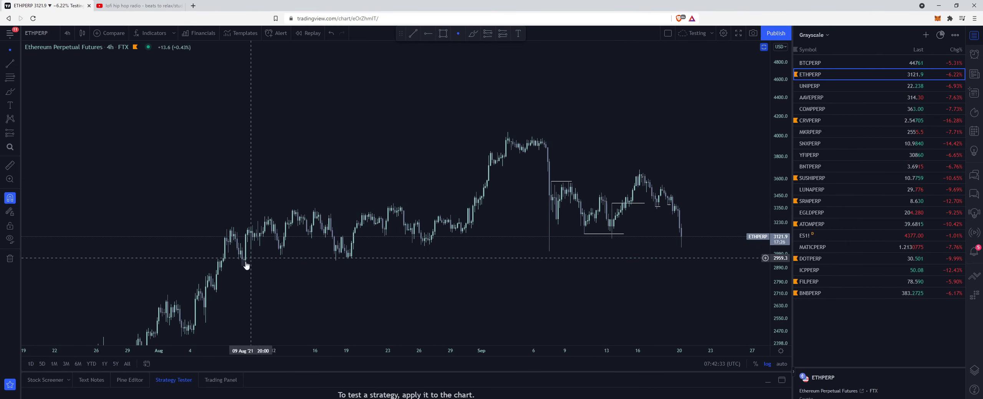
scroll(545, 255, up, 2)
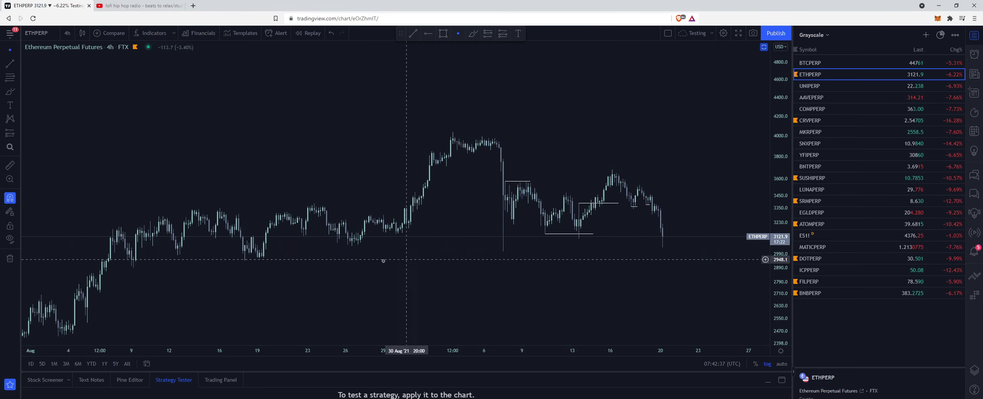
- Sketch a freehand reversal pattern with a rally and decline above Ethereum's August candles, marking its levels with horizontal arrows
click(10, 91)
drag(138, 112, 171, 154)
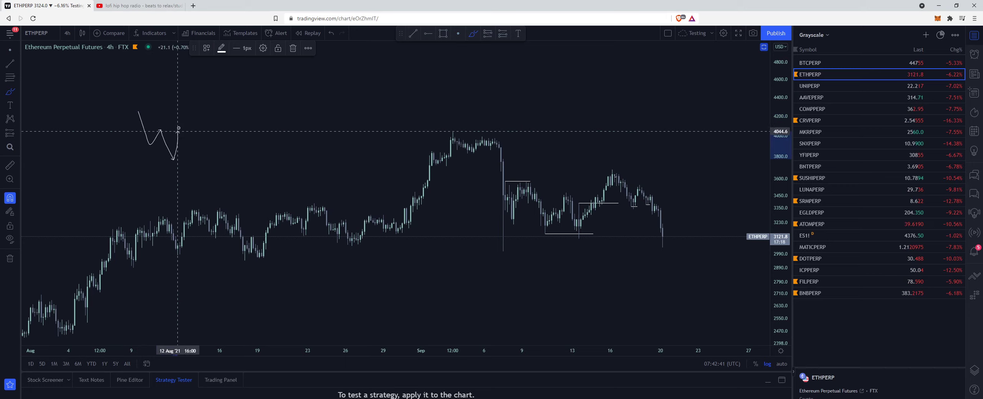
mouse_move(178, 128)
mouse_down()
mouse_move(184, 122)
mouse_move(190, 135)
mouse_move(216, 73)
mouse_move(253, 91)
mouse_up()
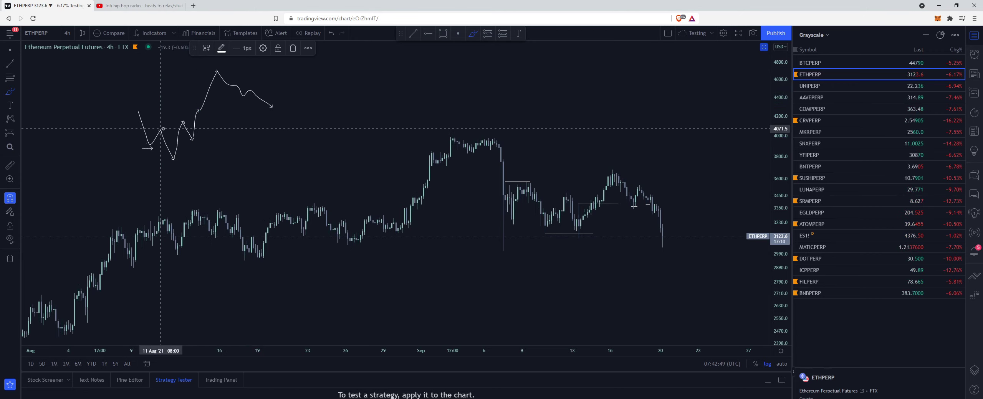
drag(162, 129, 245, 129)
drag(158, 146, 208, 147)
drag(272, 108, 288, 123)
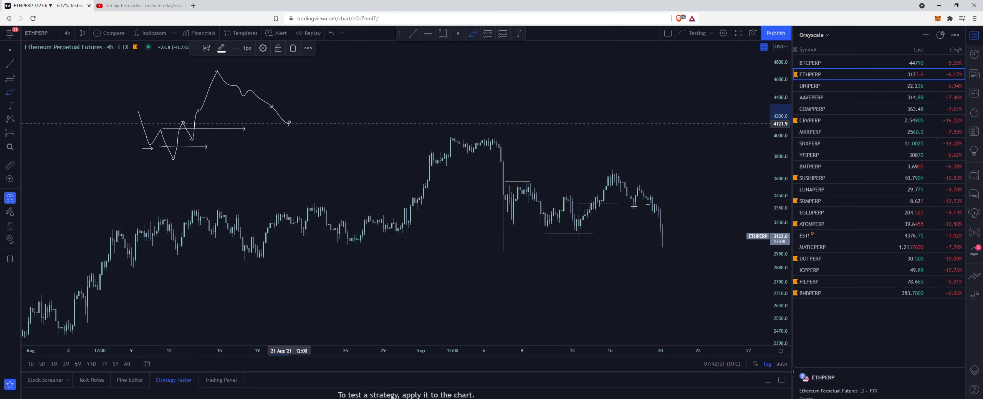
- Compare with BTCPERP, return to ETHPERP and sketch a short bounce followed by a lower drop from the latest low
click(854, 64)
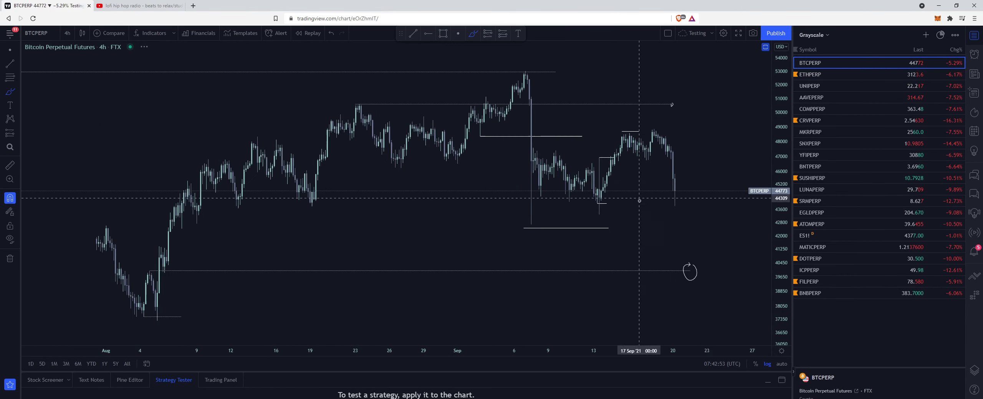
click(809, 75)
scroll(694, 167, up, 2)
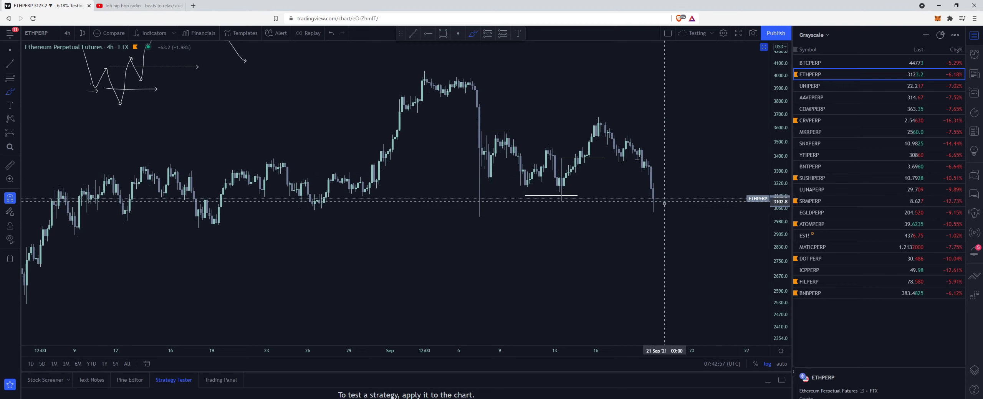
mouse_move(654, 208)
mouse_down()
mouse_move(666, 175)
mouse_move(685, 228)
mouse_up()
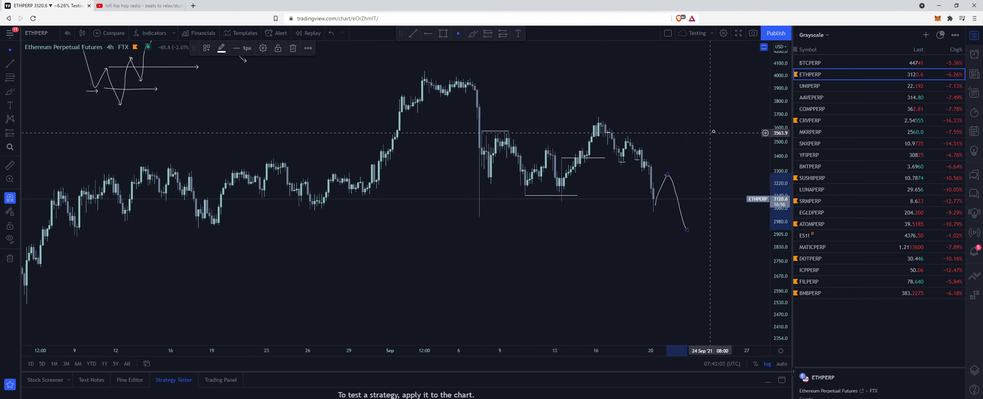
click(798, 79)
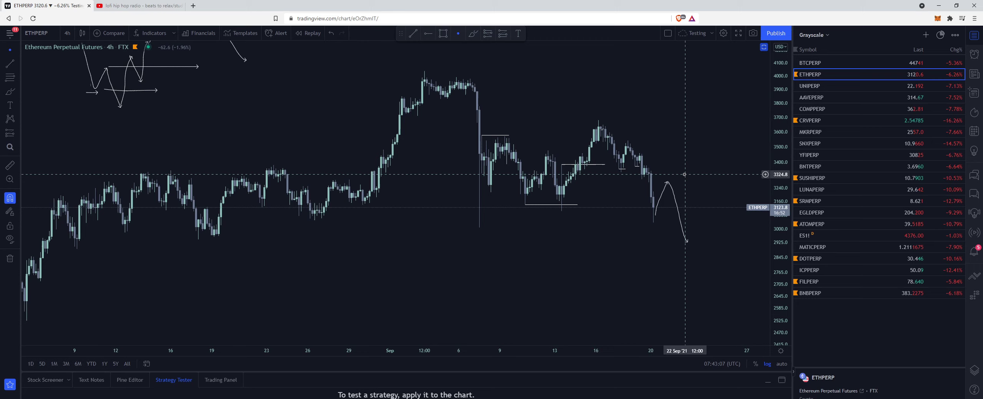
drag(624, 115, 568, 142)
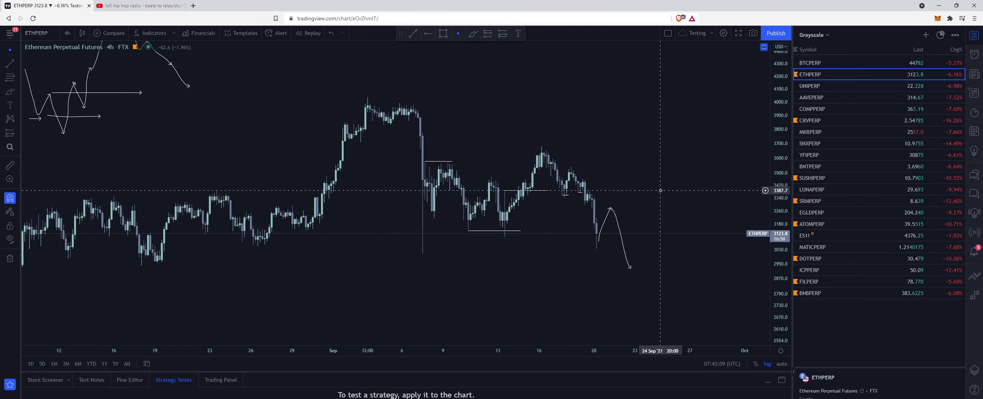
- Load the BTCPERP chart and draw a horizontal trend line at about 46,772 extending from the 17 September low
click(819, 63)
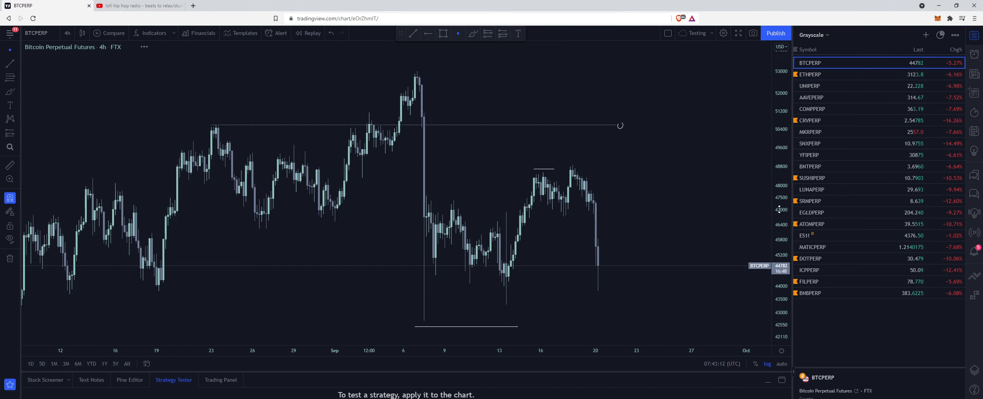
drag(779, 209, 779, 138)
drag(672, 162, 665, 101)
scroll(668, 103, down, 1)
drag(777, 133, 777, 181)
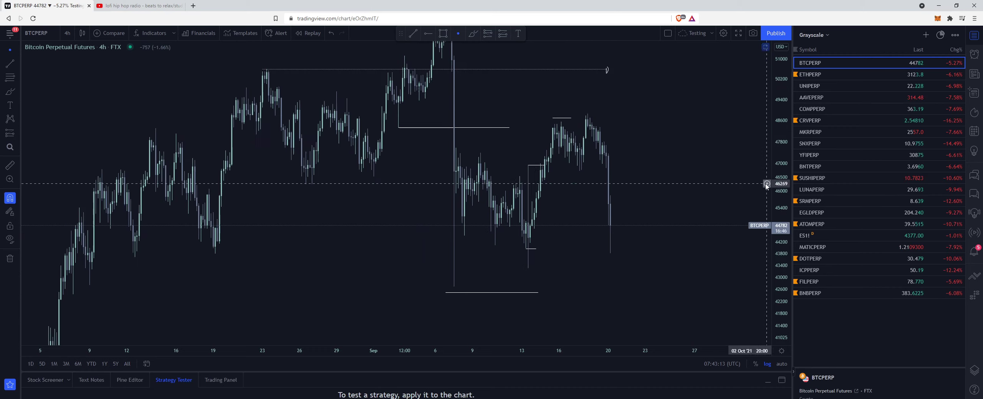
key(alt+t)
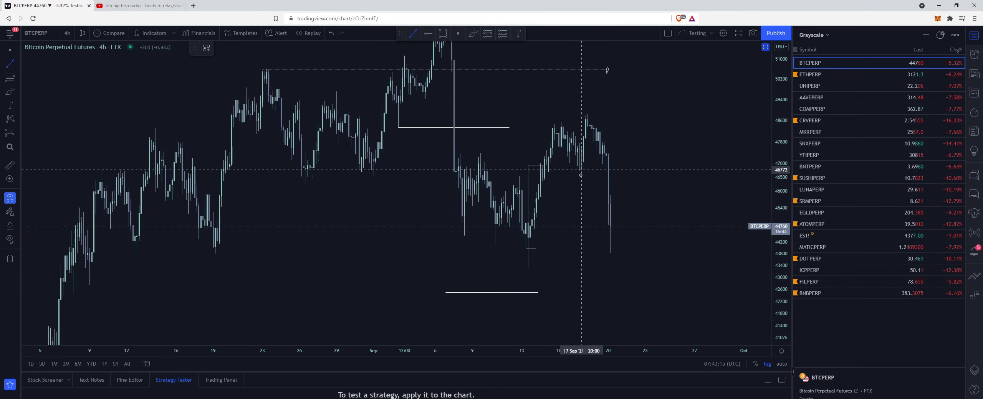
click(664, 170)
click(644, 146)
- Sketch possible Bitcoin bounces from the latest low to the new horizontal line, with rejections back down
click(8, 92)
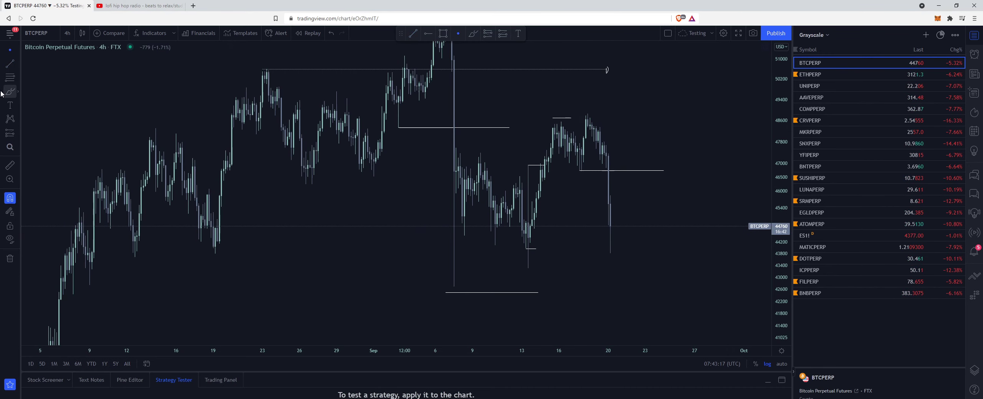
mouse_move(613, 226)
mouse_down()
mouse_move(630, 187)
mouse_move(641, 201)
mouse_up()
drag(656, 176, 681, 219)
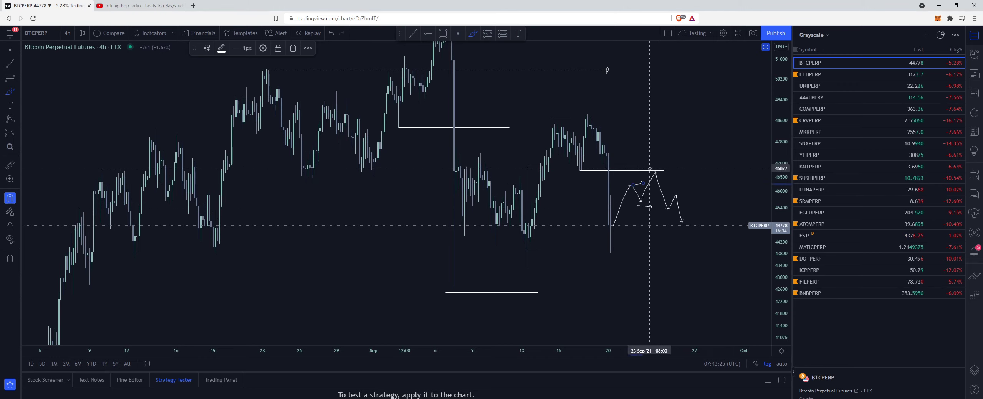
mouse_move(610, 233)
mouse_down()
mouse_move(659, 164)
mouse_move(668, 172)
mouse_up()
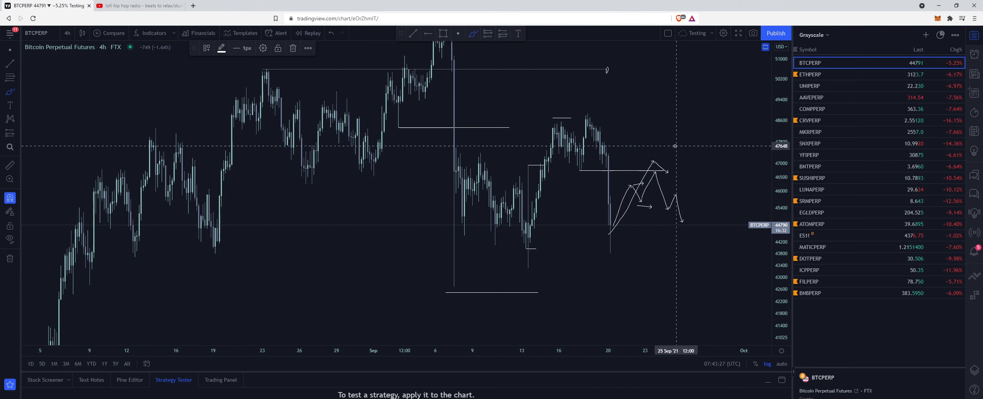
- Undo the freehand bounce and rejection sketches, keeping the horizontal line from the 17 September low
click(326, 34)
click(326, 34)
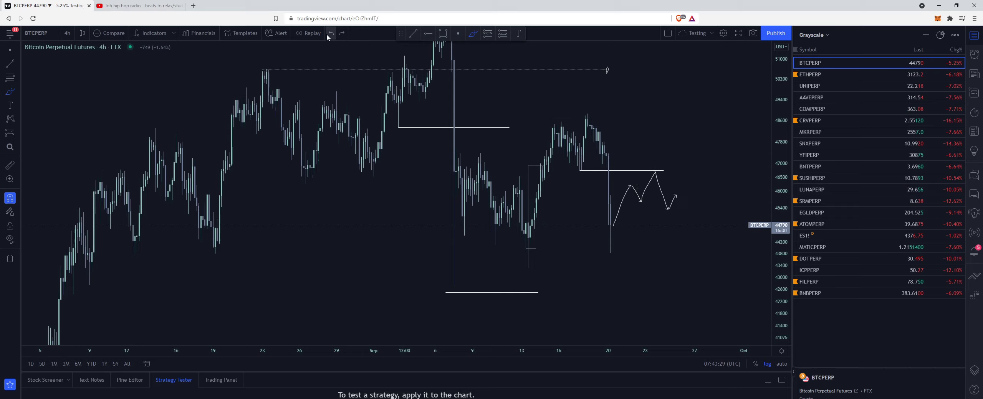
click(326, 34)
click(327, 34)
click(327, 34)
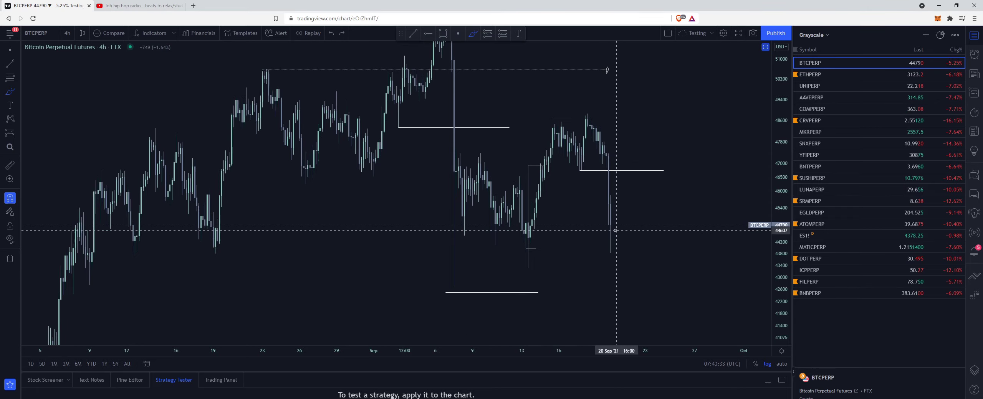
- Sketch a zigzag recovery beneath the new Bitcoin line, circle the line's end, and sketch a rise and drop beside it
mouse_move(615, 230)
mouse_down()
mouse_move(628, 203)
mouse_move(650, 232)
mouse_move(653, 223)
mouse_up()
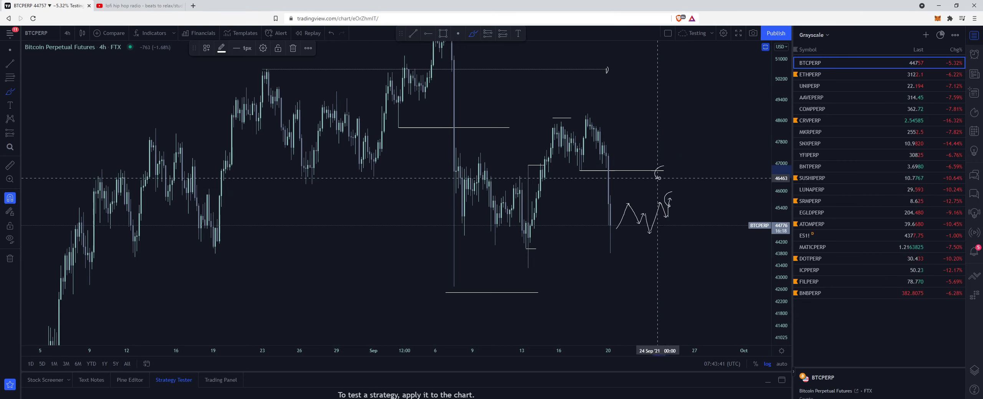
mouse_move(658, 178)
mouse_down()
mouse_move(698, 162)
mouse_move(719, 191)
mouse_up()
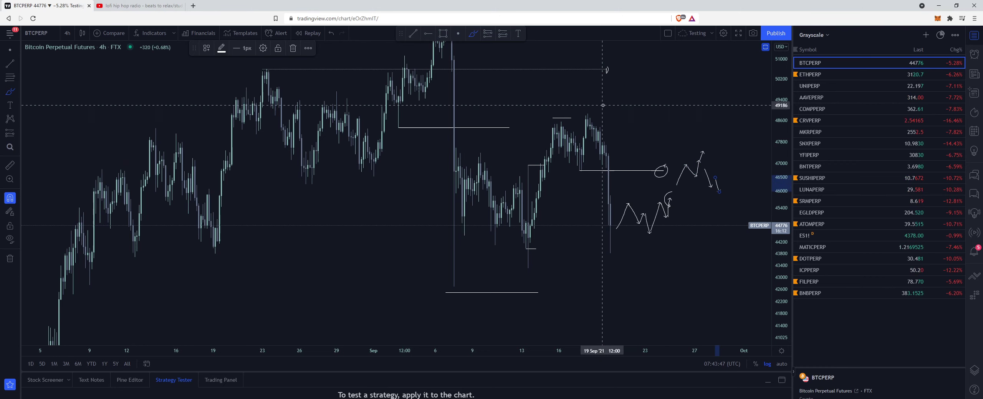
- Circle the mid-September Bitcoin high and the early September peak near 53,000
mouse_move(595, 108)
mouse_down()
mouse_move(581, 115)
mouse_move(590, 113)
mouse_up()
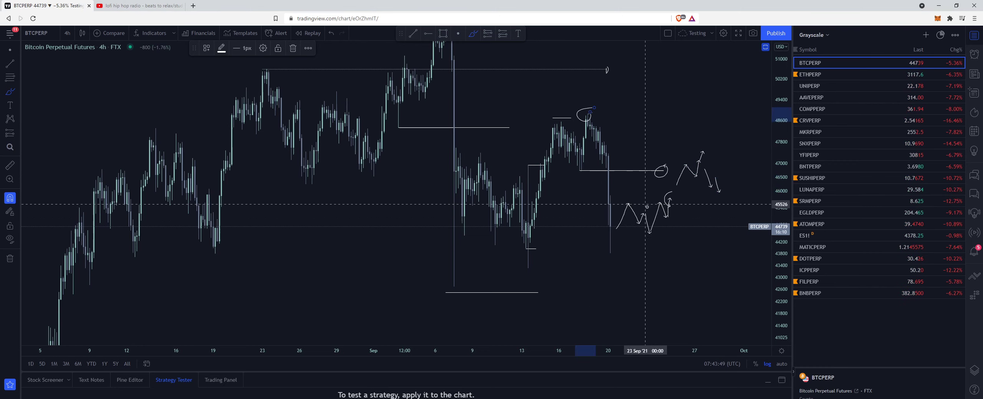
drag(781, 153, 780, 208)
drag(781, 142, 781, 189)
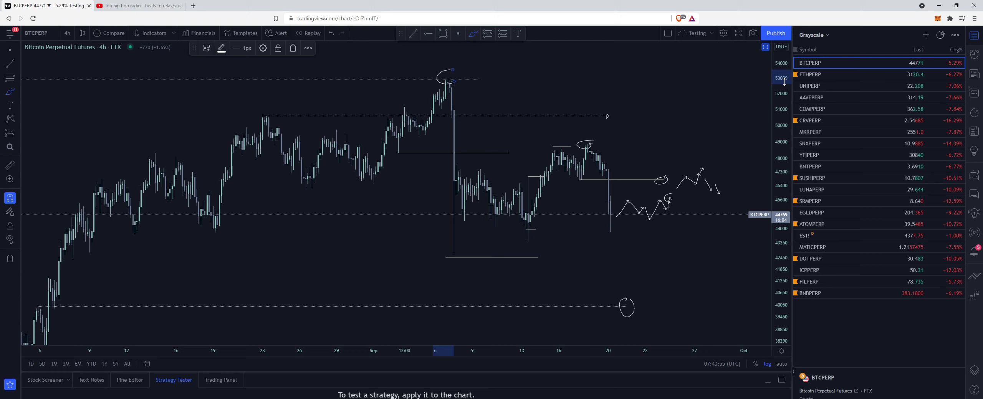
- Reframe the Bitcoin chart around the latest structure and circle the end of the 46,800 line again
drag(766, 154, 766, 169)
scroll(517, 136, down, 4)
scroll(751, 127, up, 5)
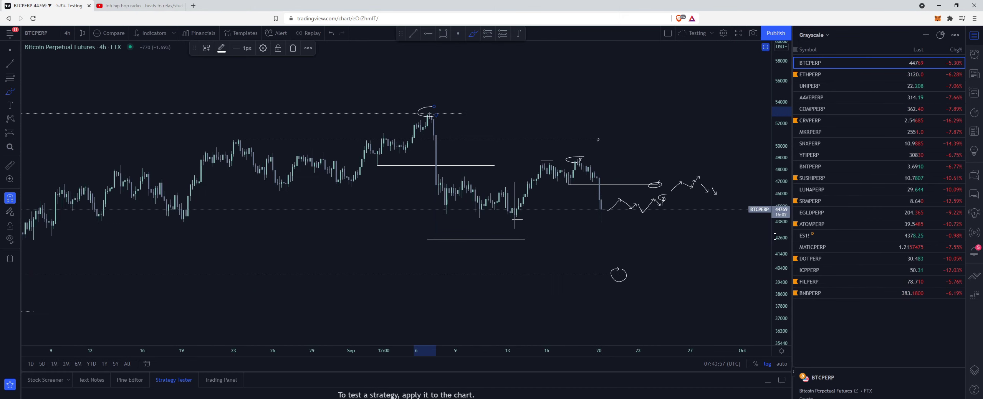
drag(780, 250, 779, 126)
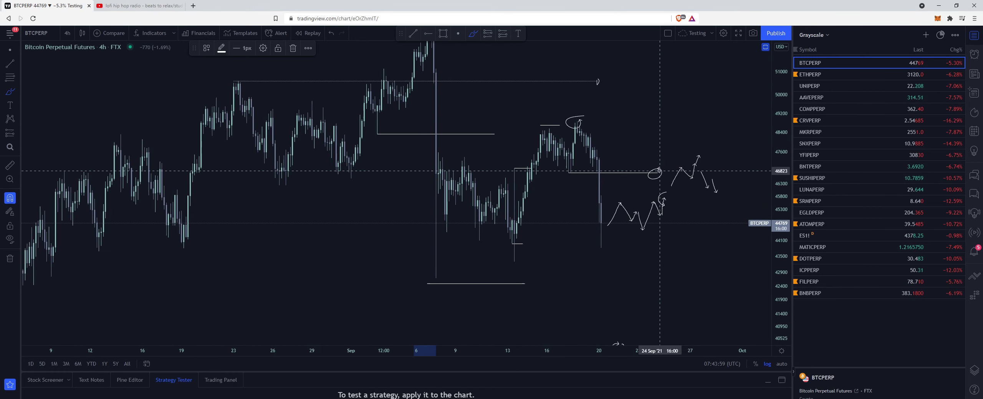
mouse_move(652, 164)
mouse_down()
mouse_move(648, 173)
mouse_move(660, 178)
mouse_up()
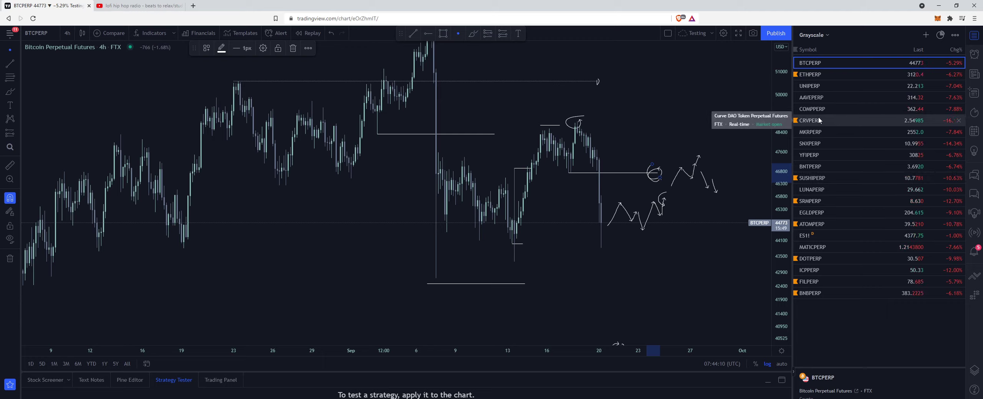
- Load the Avalanche perpetual futures chart (AVAXPERP, FTX) and set it to the daily interval
click(59, 31)
text(AVAXP)
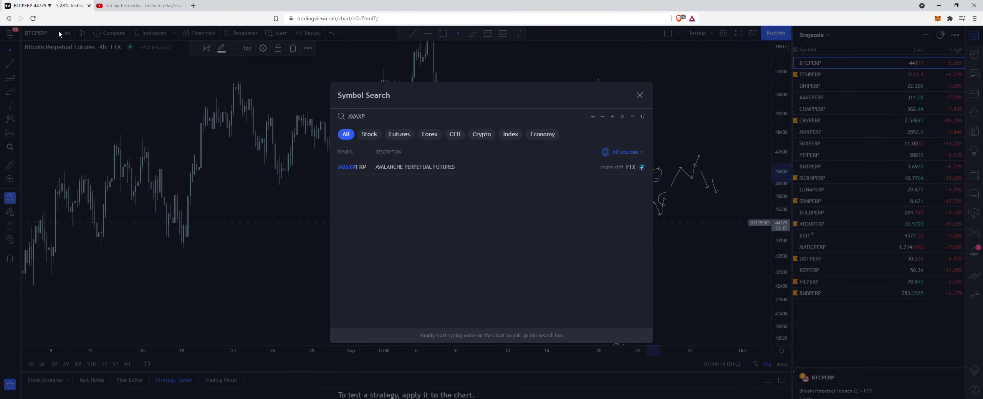
click(396, 166)
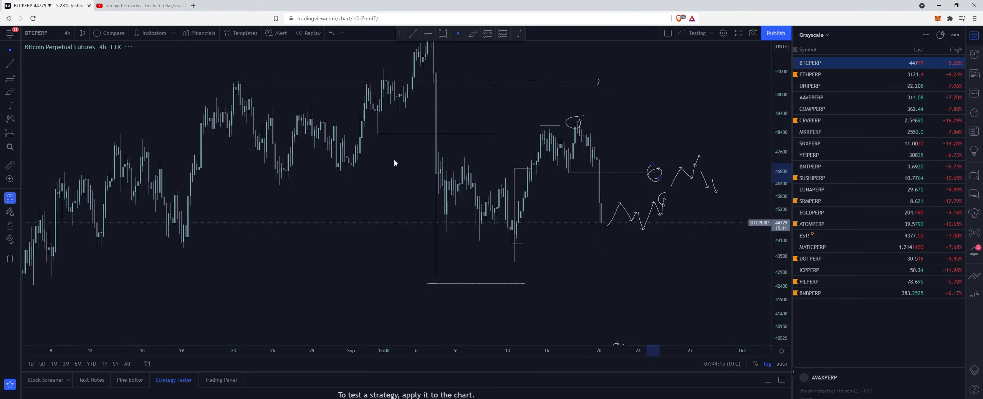
click(77, 35)
click(67, 33)
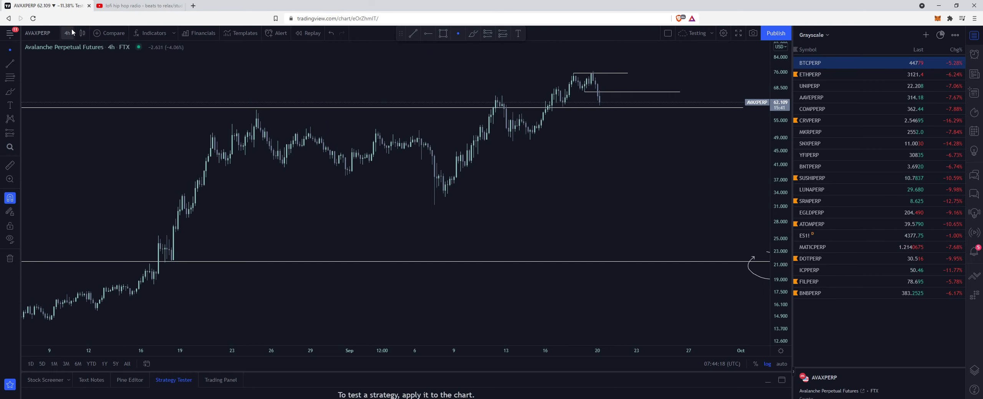
click(77, 236)
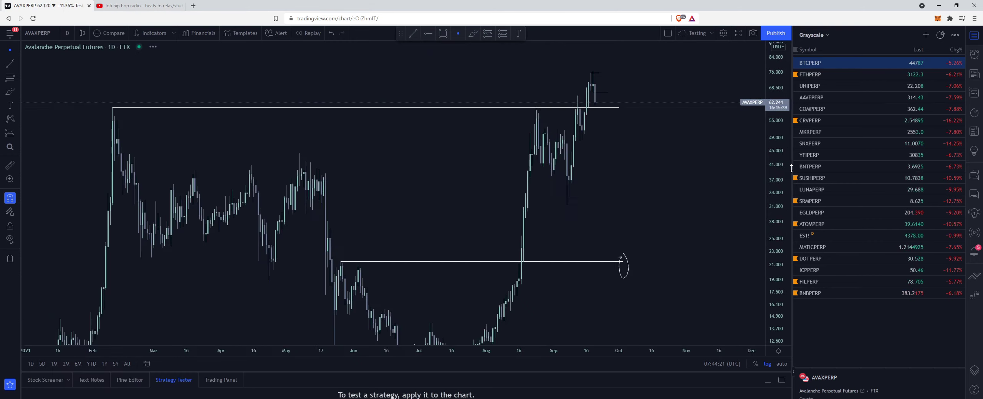
- Examine Avalanche's daily price structure from the February high through the September highs
drag(774, 184, 784, 214)
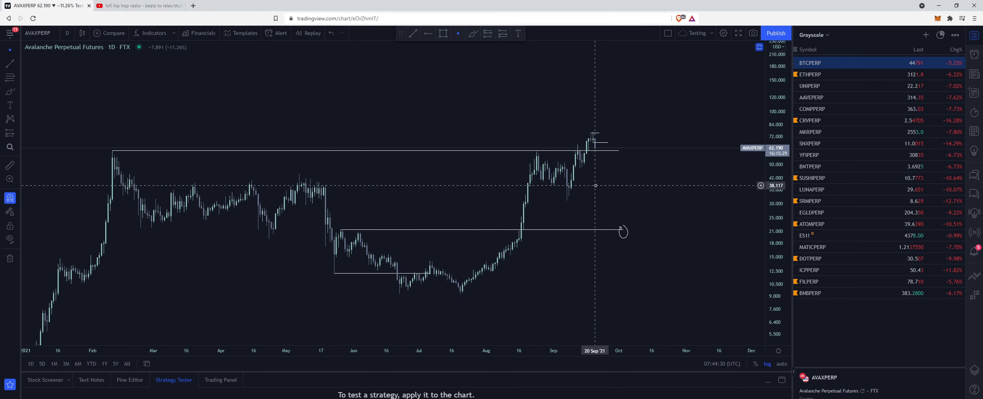
drag(616, 185, 666, 199)
drag(774, 234, 774, 198)
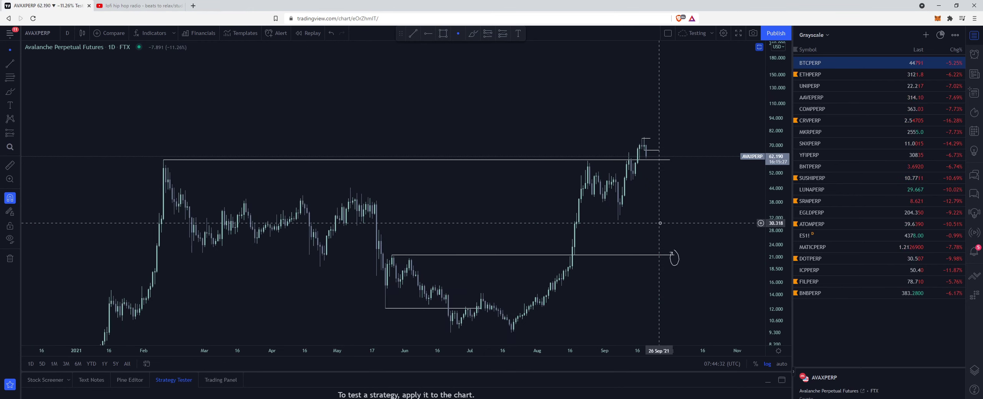
drag(665, 212, 685, 193)
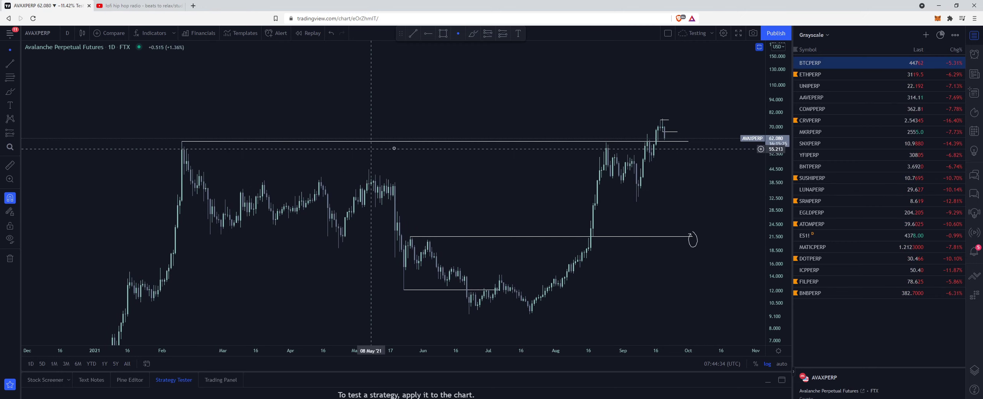
scroll(509, 162, up, 2)
drag(509, 163, 410, 155)
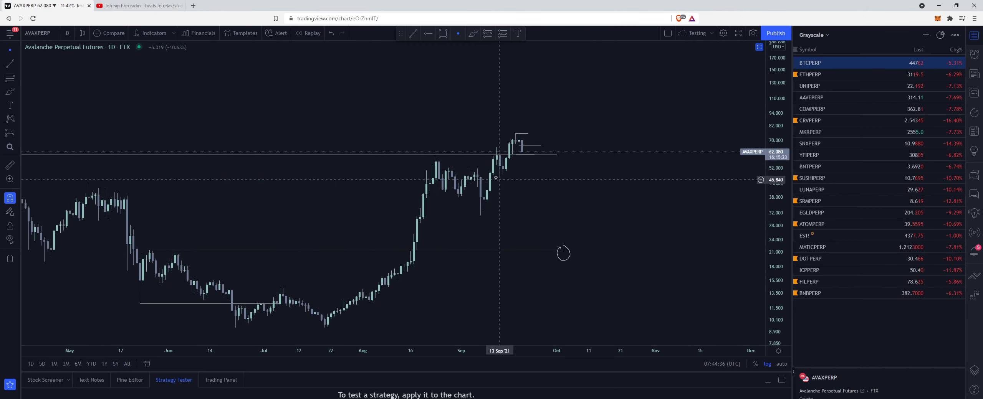
- Set the Avalanche chart to the 4-hour interval and frame the August and September price action
click(72, 33)
click(73, 186)
mouse_move(786, 302)
mouse_down()
mouse_move(776, 200)
mouse_move(774, 217)
mouse_up()
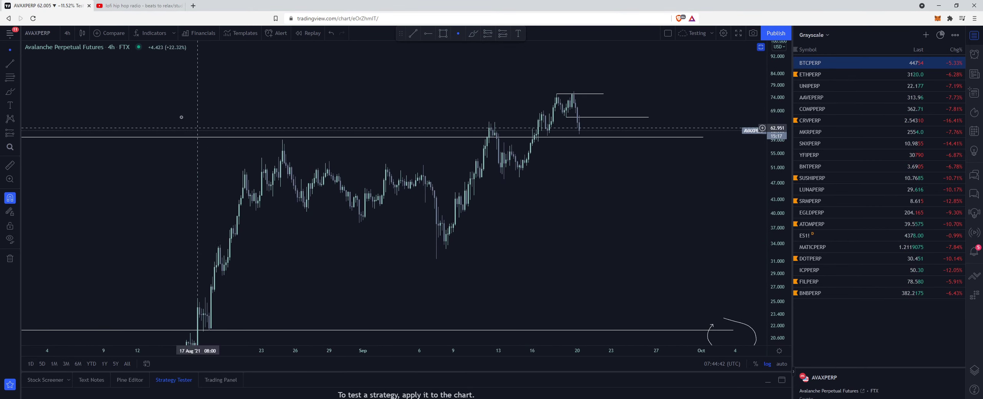
- Try sketching a zigzag bounce falling through the long line near 59 and an arc under the early September low, and undo both
click(10, 91)
mouse_move(580, 133)
mouse_down()
mouse_move(606, 108)
mouse_move(618, 134)
mouse_move(623, 127)
mouse_up()
drag(639, 152, 635, 159)
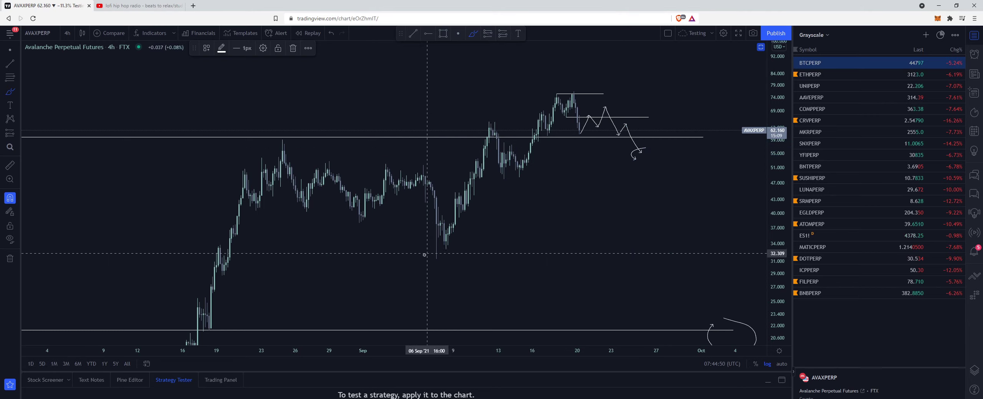
drag(425, 255, 450, 255)
drag(776, 283, 776, 276)
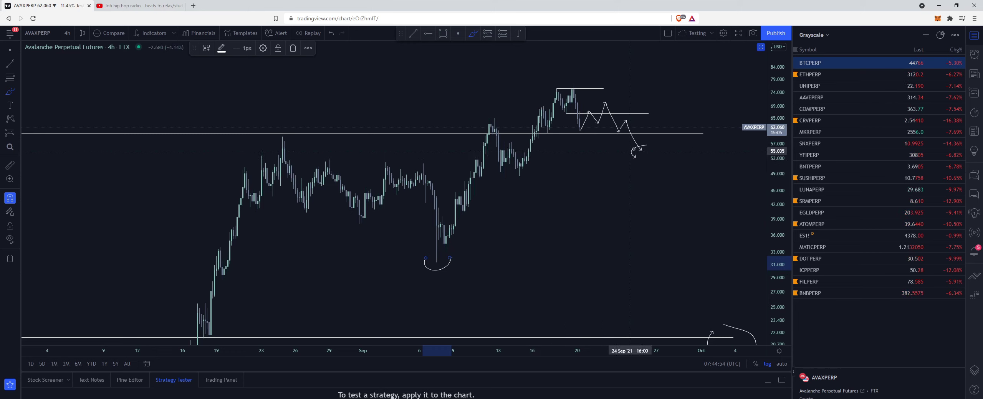
click(330, 34)
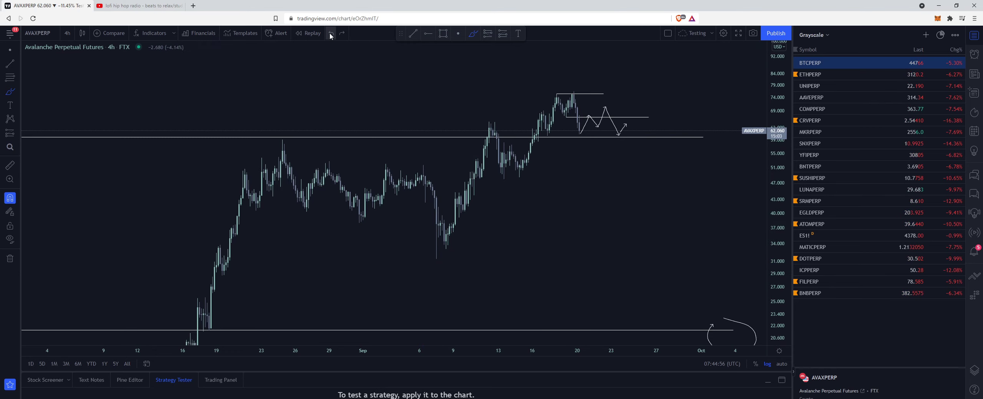
click(330, 33)
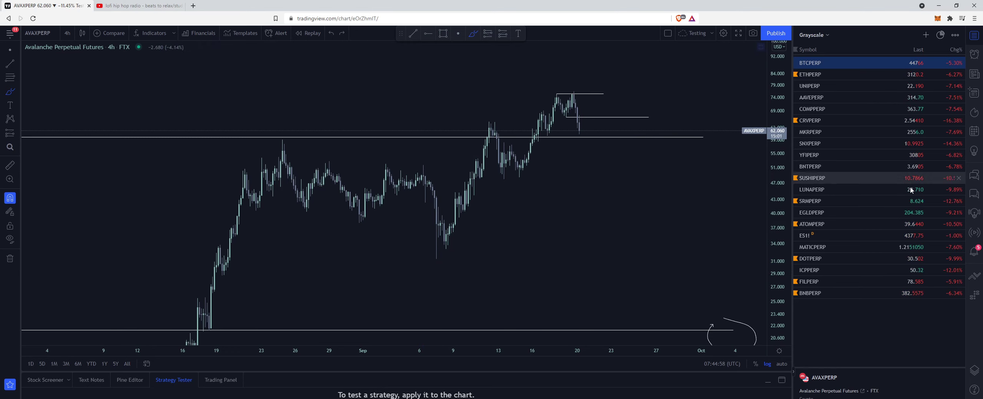
- Sketch a zigzag dip below and recovery to the Avalanche line near 59, and mark the mid-September consolidation with arrows
drag(578, 124, 586, 153)
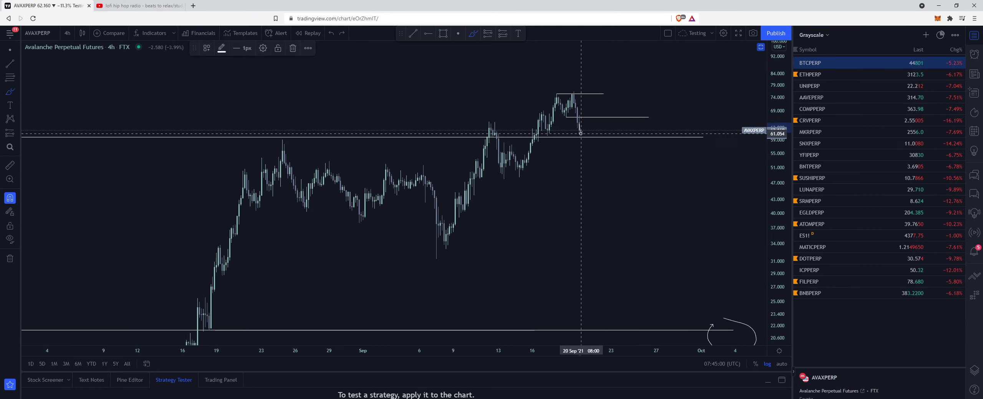
mouse_move(514, 152)
mouse_down()
mouse_move(523, 150)
mouse_move(520, 175)
mouse_up()
drag(587, 153, 592, 141)
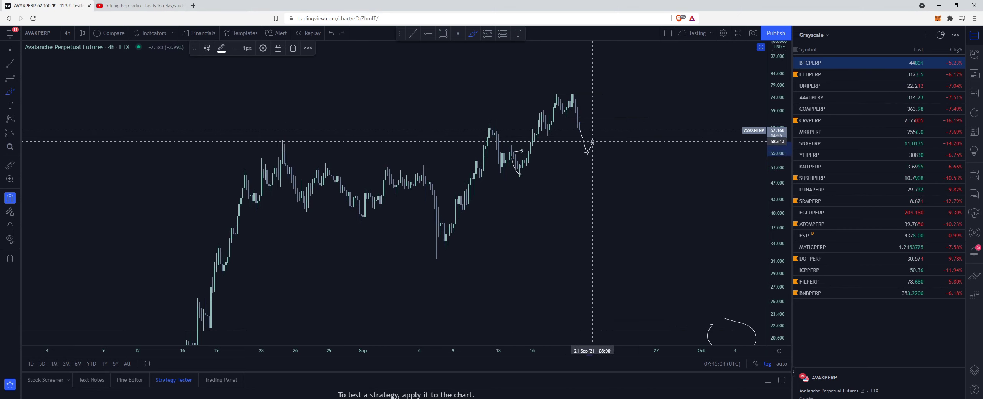
mouse_move(605, 166)
mouse_down()
mouse_move(610, 134)
mouse_move(619, 140)
mouse_up()
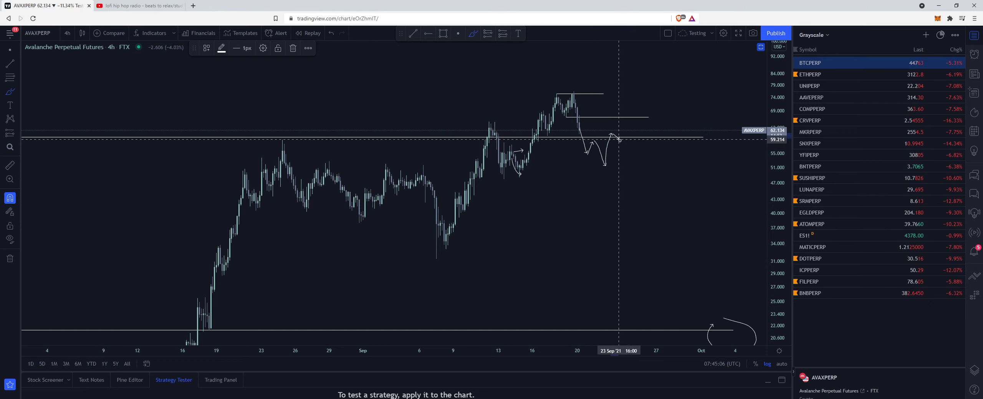
drag(582, 160, 596, 160)
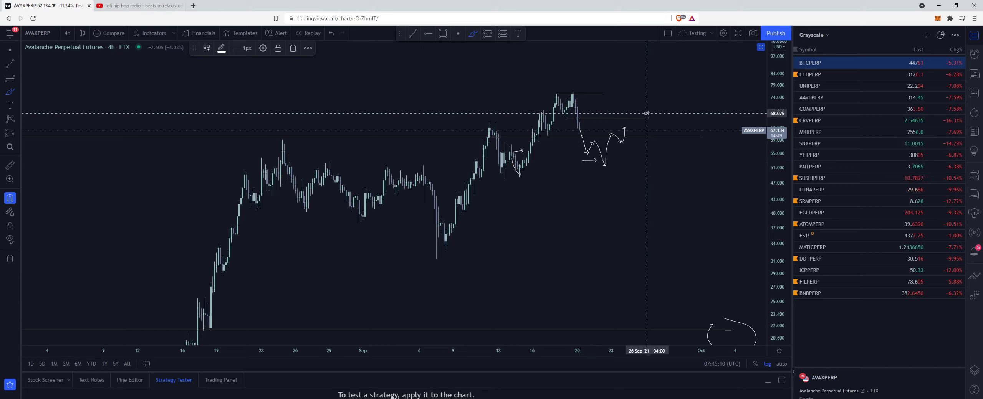
- Circle the end of the short Avalanche line near 67 and sketch a rally past the September high to about 92
drag(649, 114, 649, 116)
mouse_move(621, 148)
mouse_down()
mouse_move(645, 80)
mouse_move(659, 89)
mouse_move(670, 57)
mouse_move(681, 68)
mouse_up()
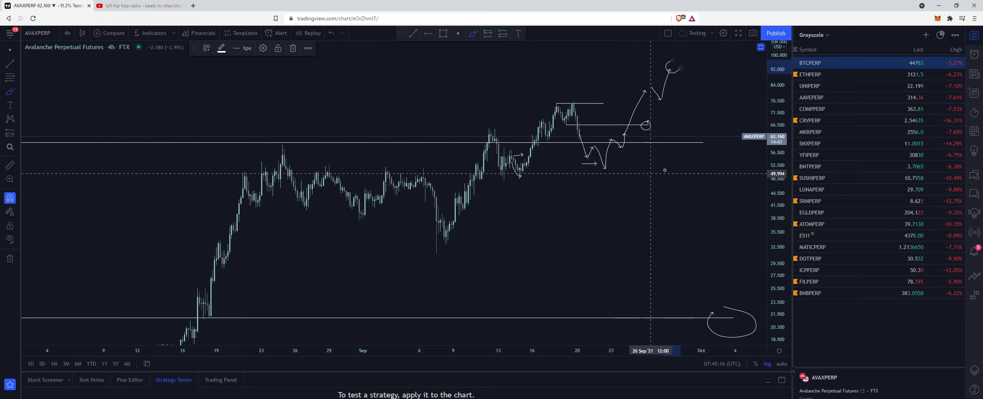
- Switch to the Bitcoin perpetual futures chart (BTCPERP) and leave the brush for the plain cursor
click(814, 65)
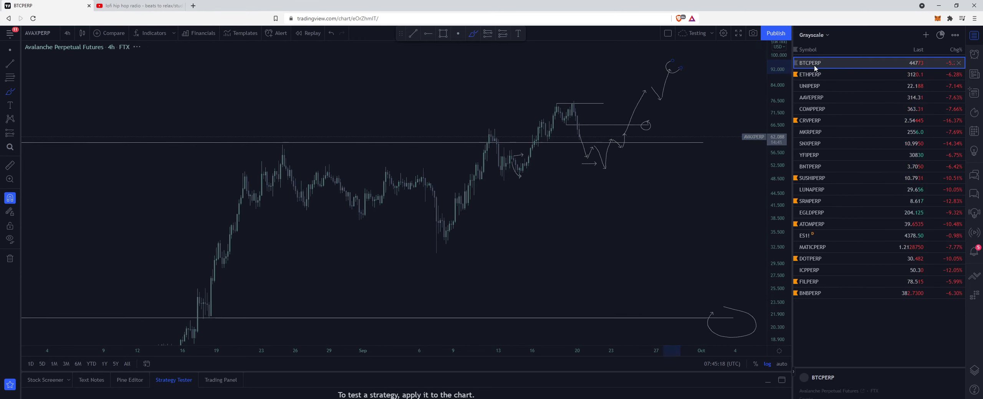
drag(772, 87, 772, 100)
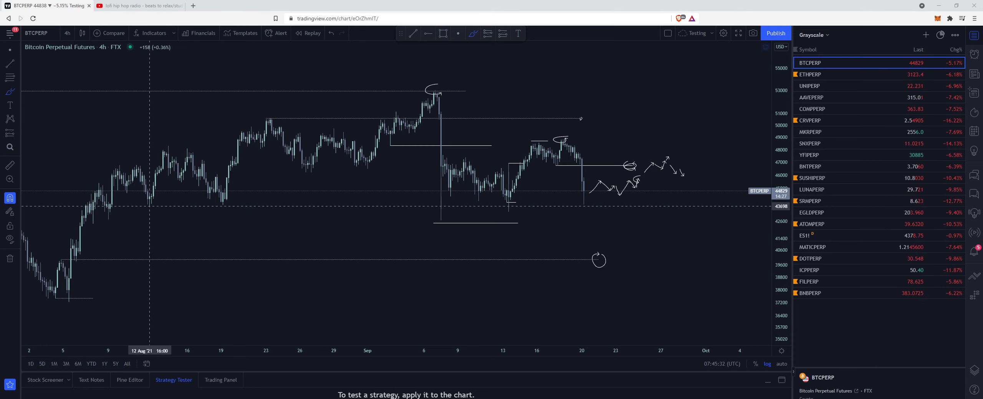
click(10, 50)
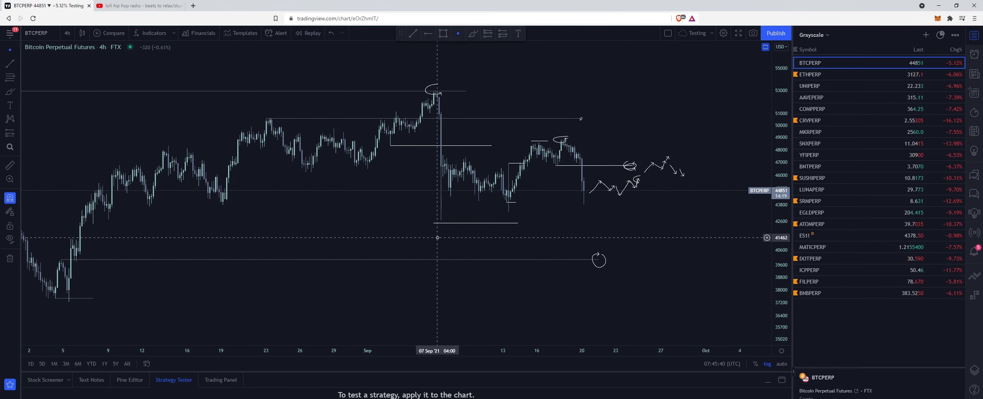
- Examine the wider Bitcoin 4-hour structure from the April highs through the summer lows to September
scroll(437, 238, down, 3)
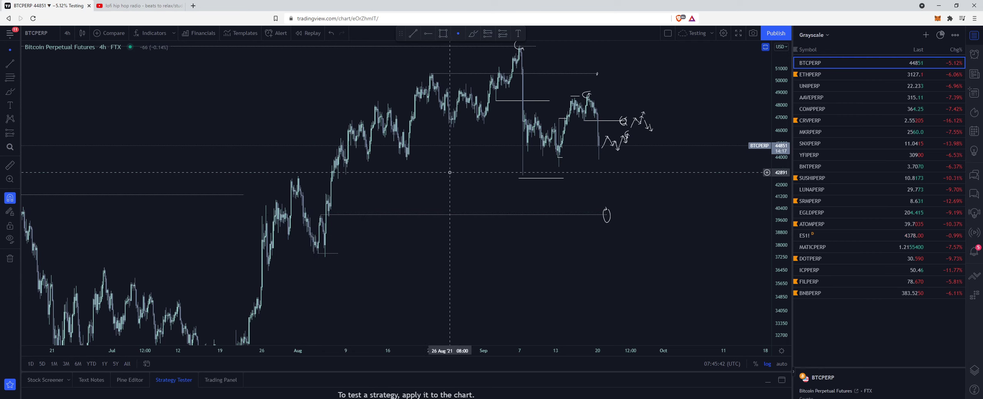
drag(491, 199, 499, 184)
drag(780, 208, 779, 289)
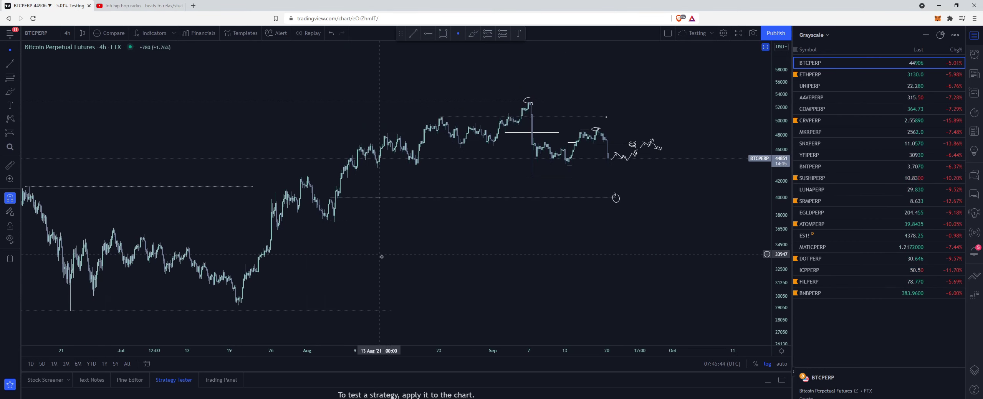
scroll(381, 257, down, 5)
drag(632, 261, 573, 254)
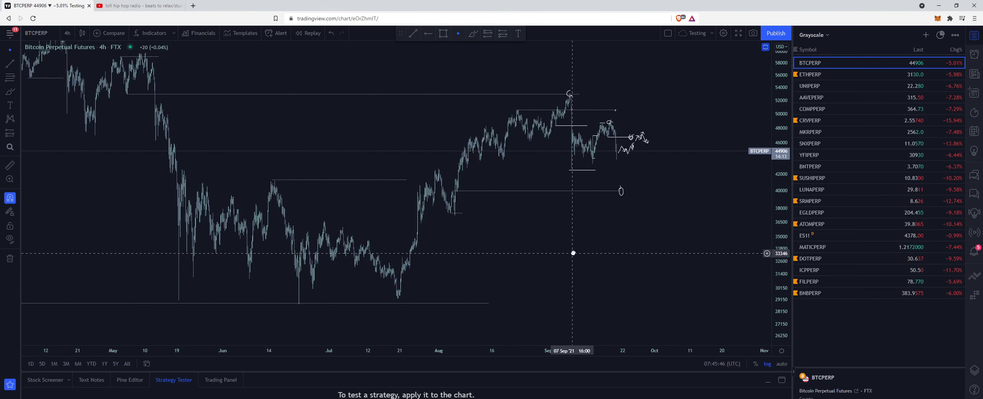
drag(783, 258, 783, 269)
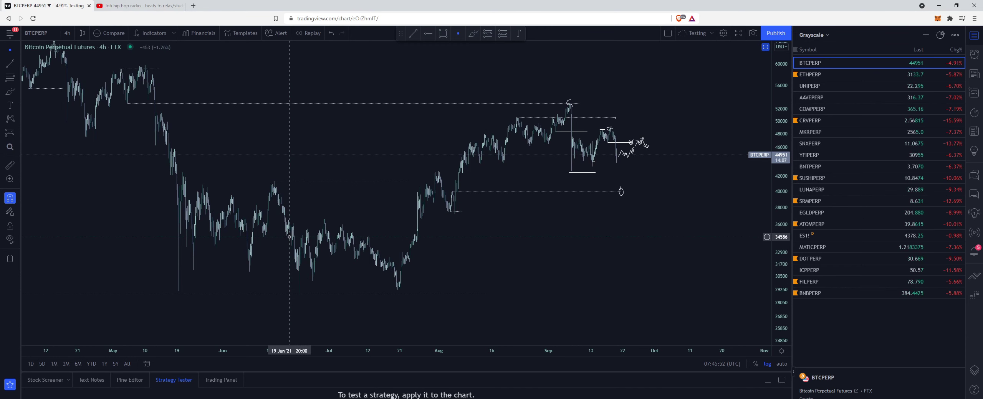
drag(353, 138, 362, 191)
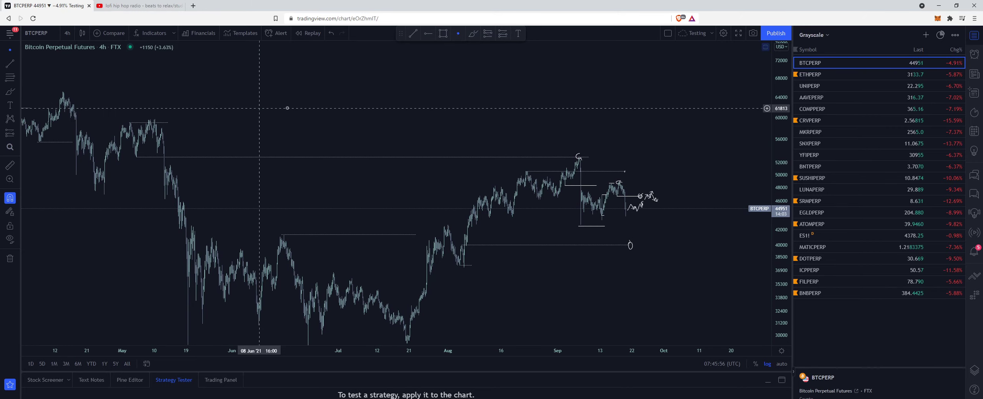